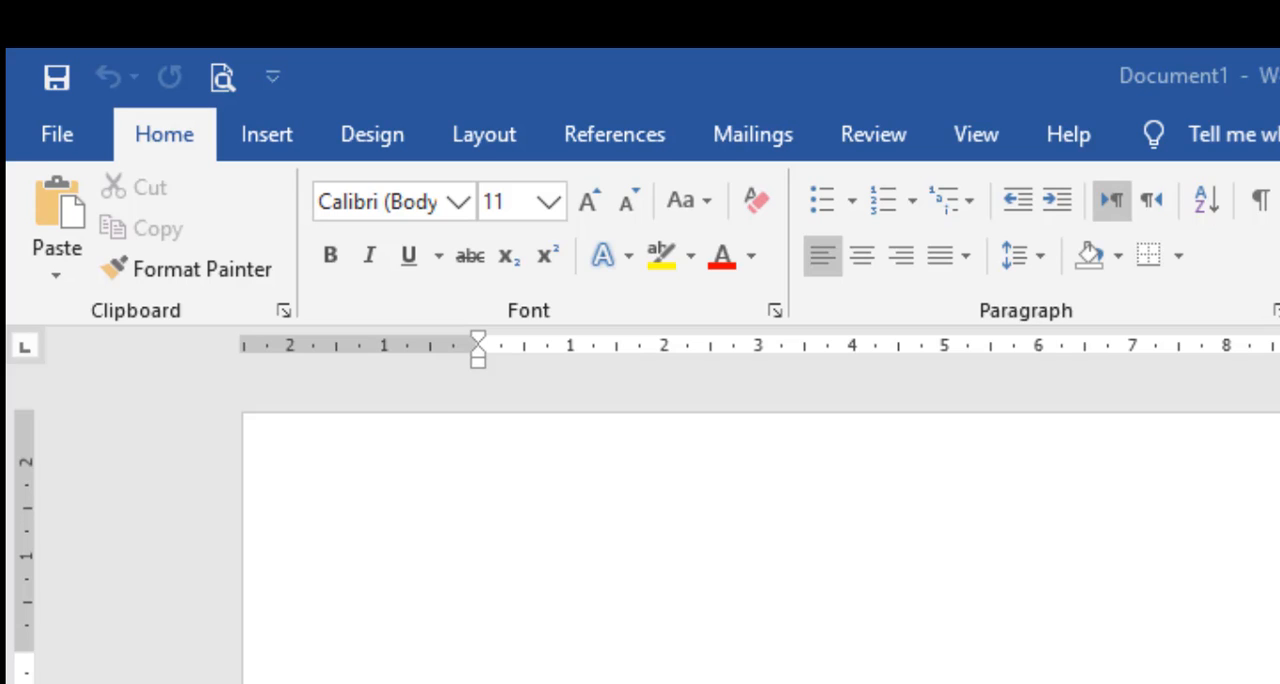
# Step: Draw a Single Corner Snipped rectangle about 11 cm wide and 6.5 cm high near the top of the page
pyautogui.click(934, 663)
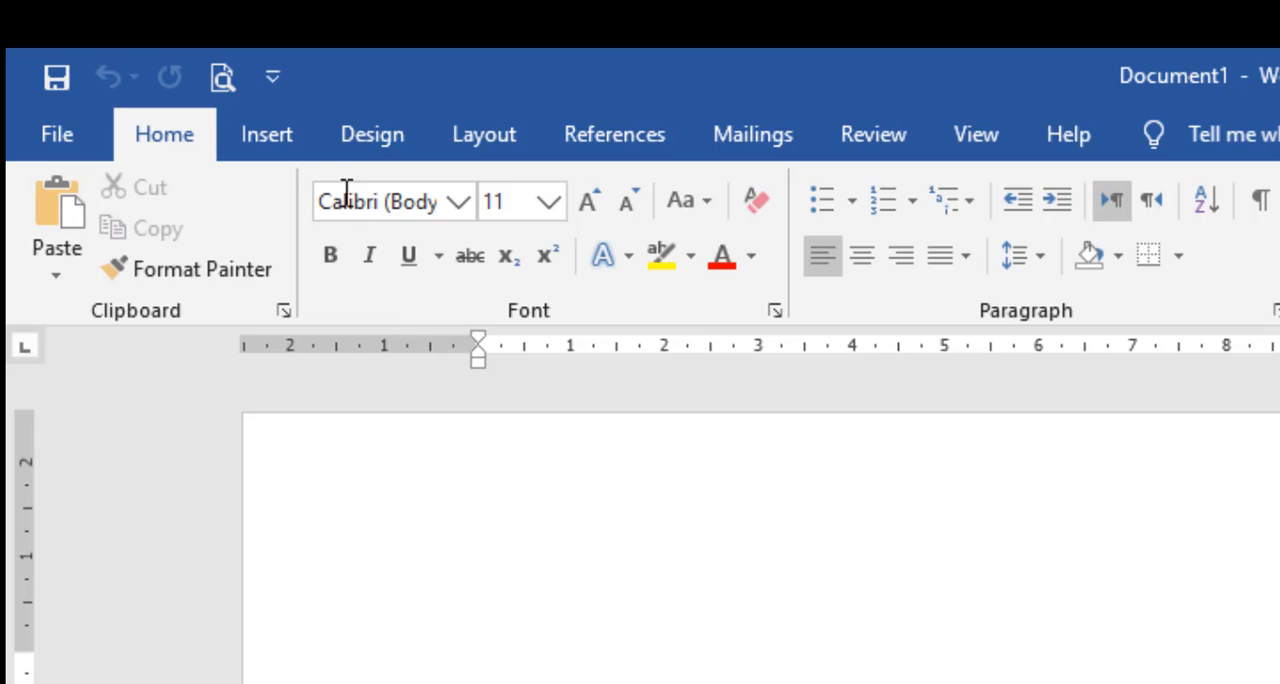
pyautogui.click(281, 140)
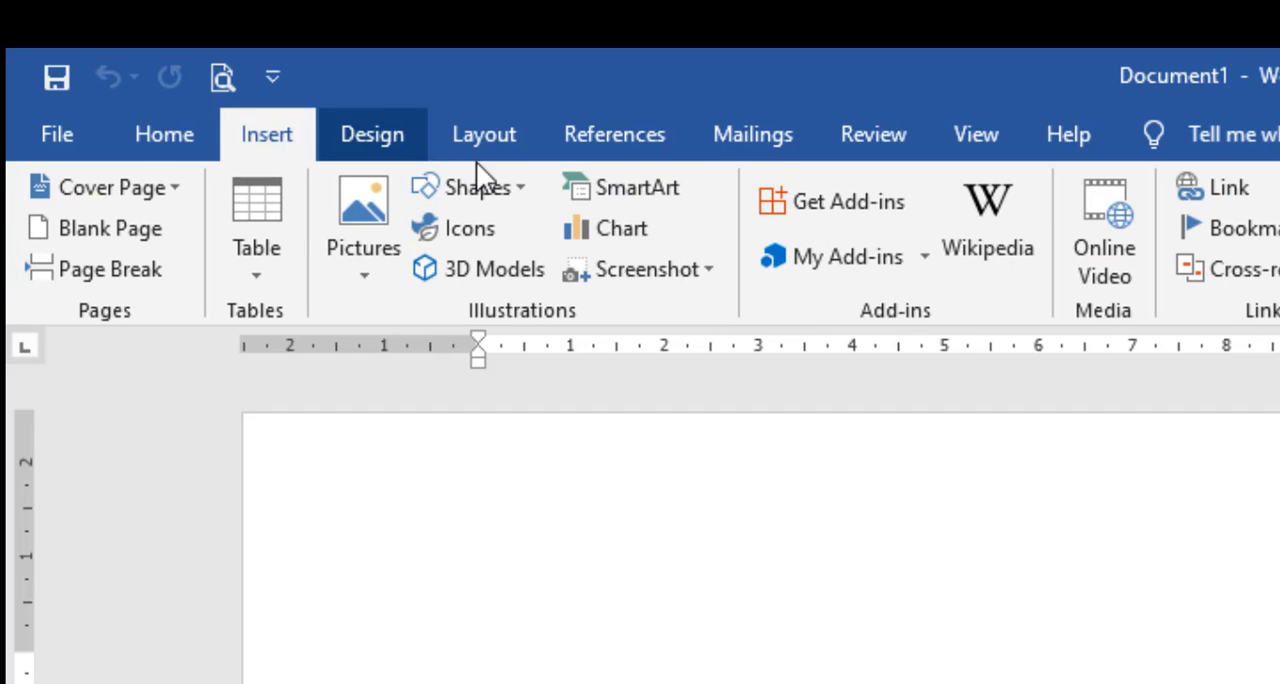
pyautogui.click(509, 193)
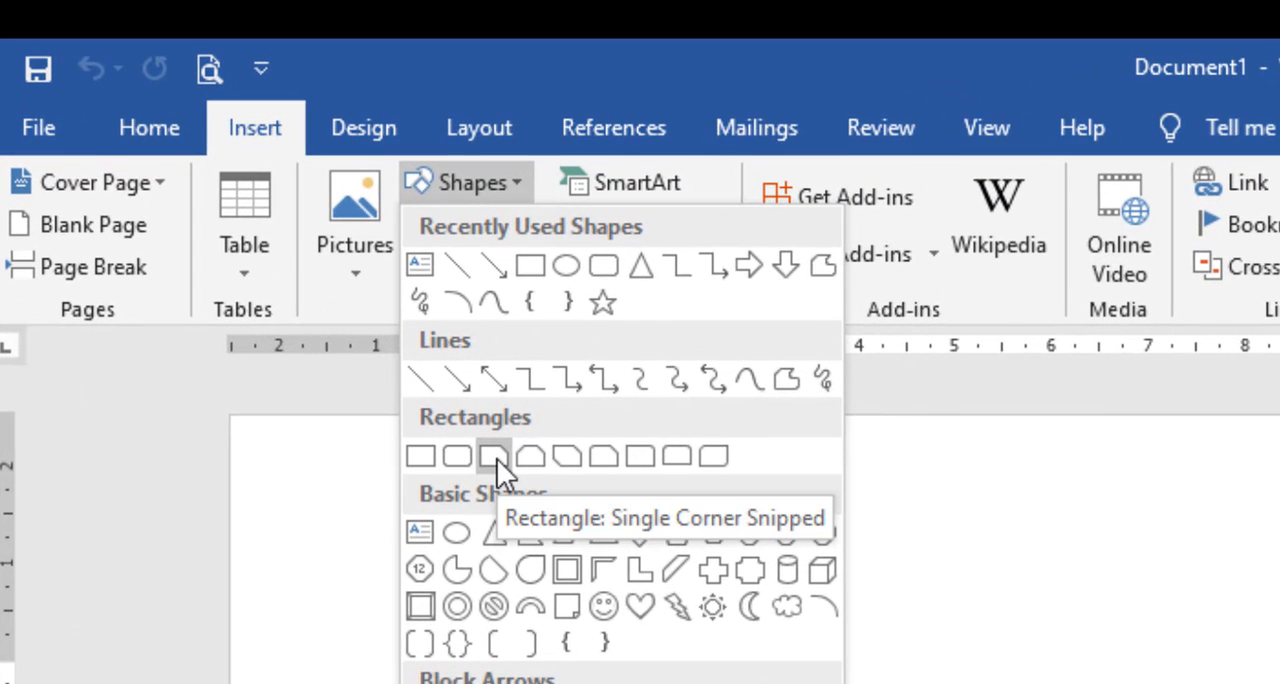
pyautogui.click(497, 459)
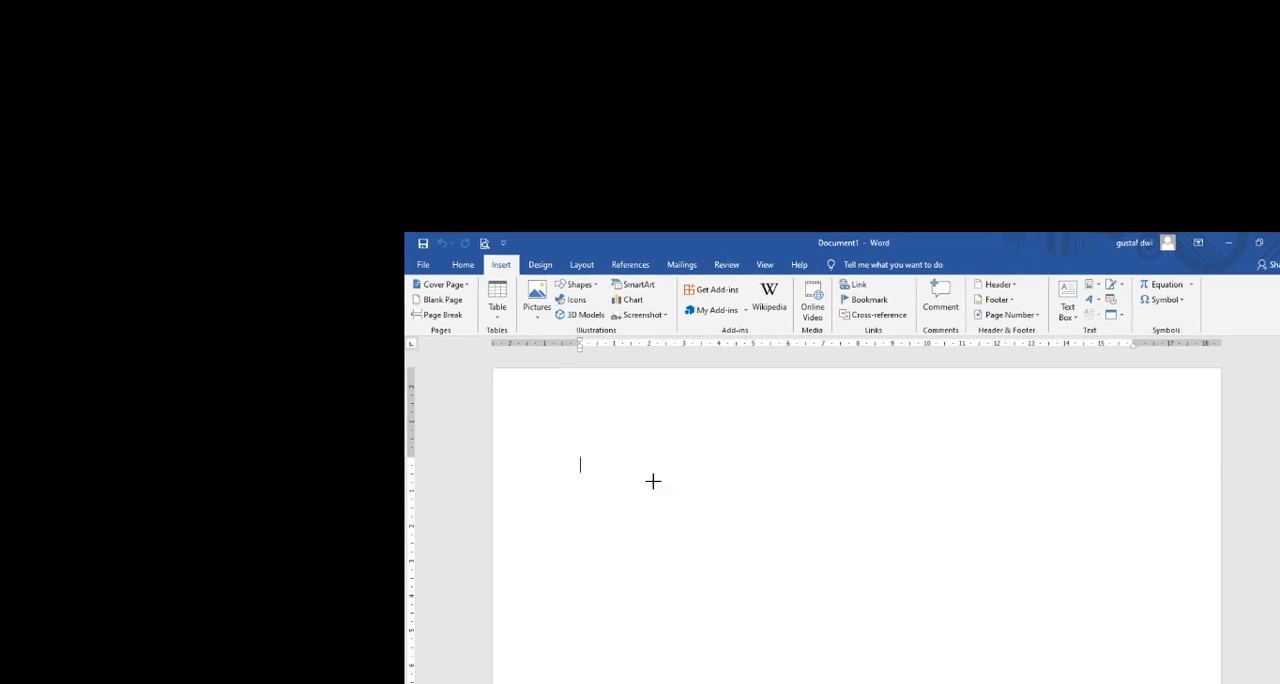
pyautogui.moveTo(640, 449); pyautogui.dragTo(1023, 661)
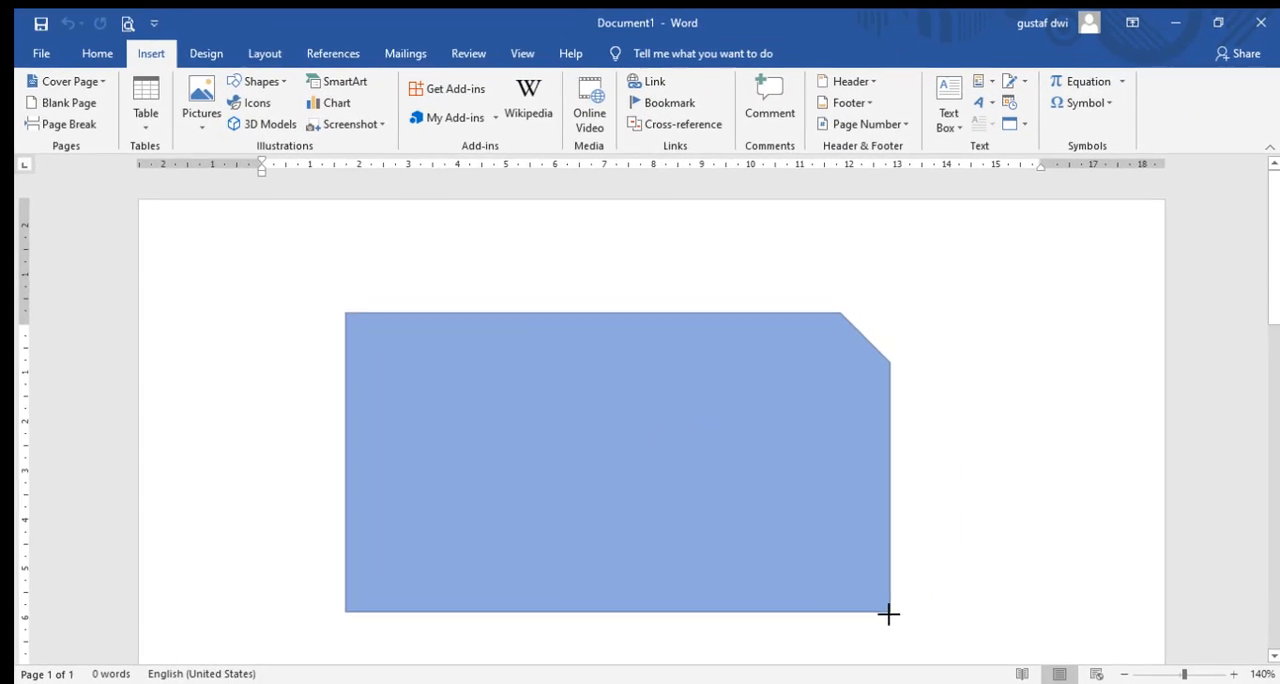
pyautogui.moveTo(889, 614); pyautogui.dragTo(879, 630)
pyautogui.click(957, 377)
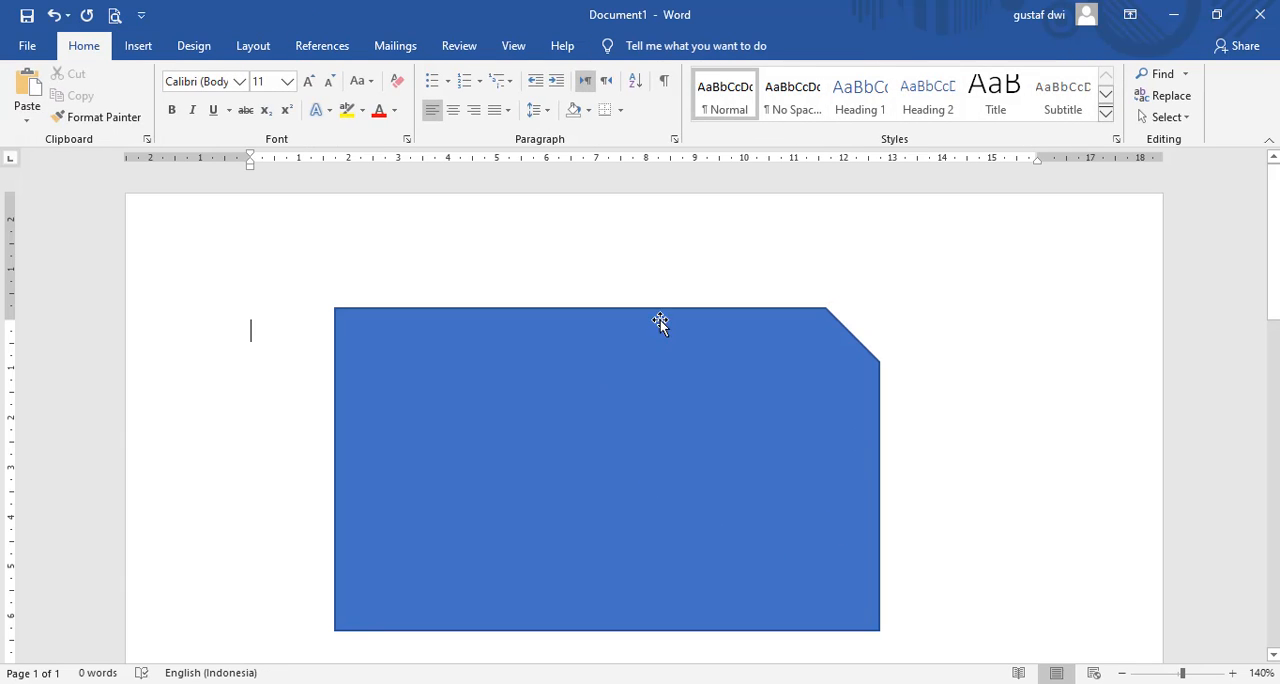
pyautogui.scroll(-1, 625, 448)
pyautogui.scroll(1, 624, 446)
# Step: Change the snipped rectangle's fill to Picture or texture fill in its shape formatting settings
pyautogui.click(519, 480)
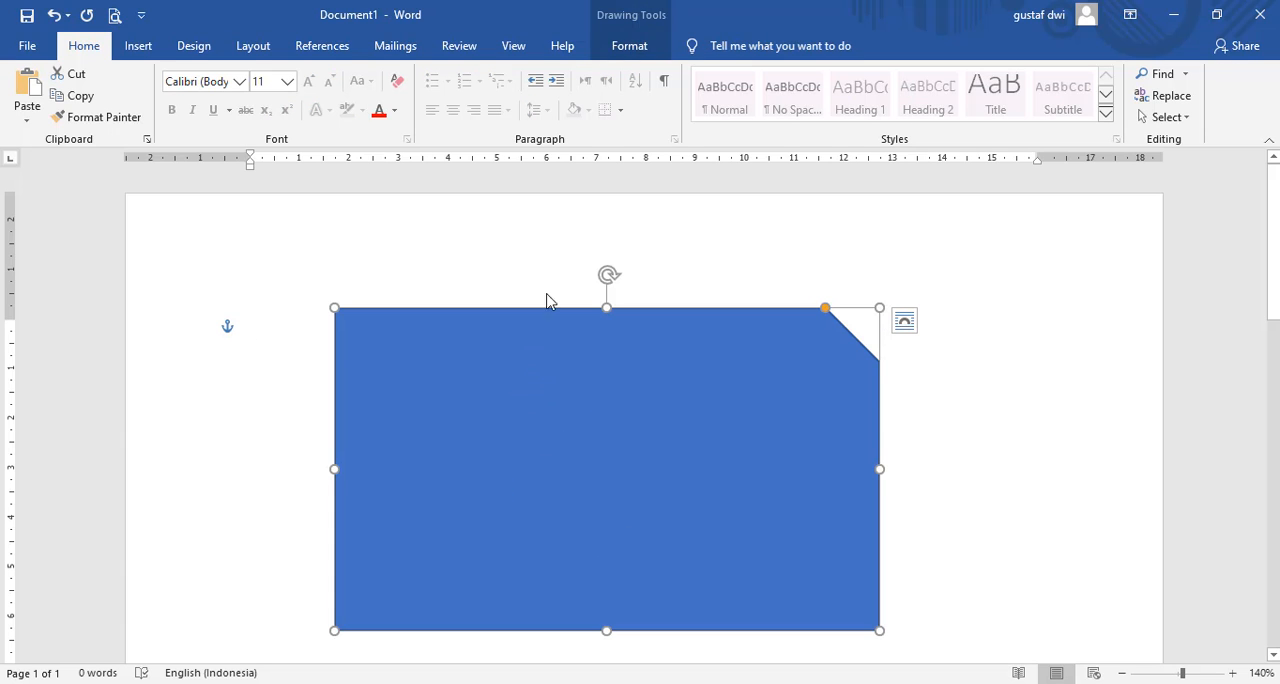
pyautogui.click(628, 46)
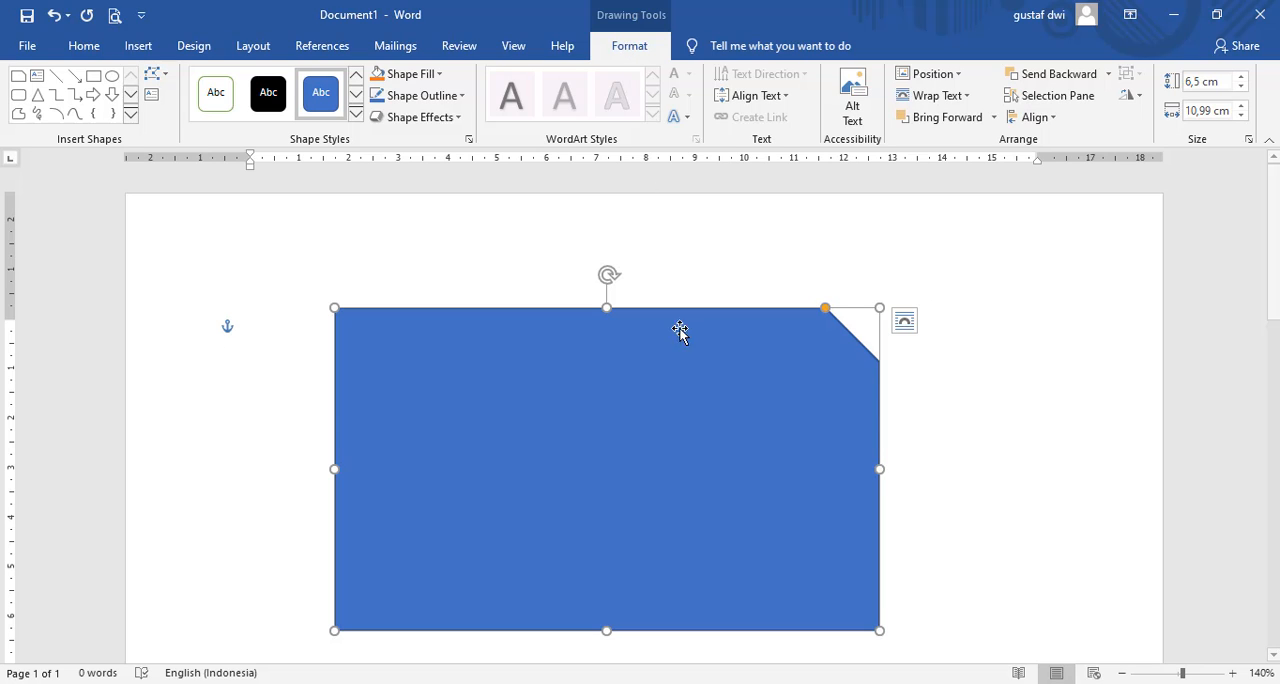
pyautogui.rightClick(769, 387)
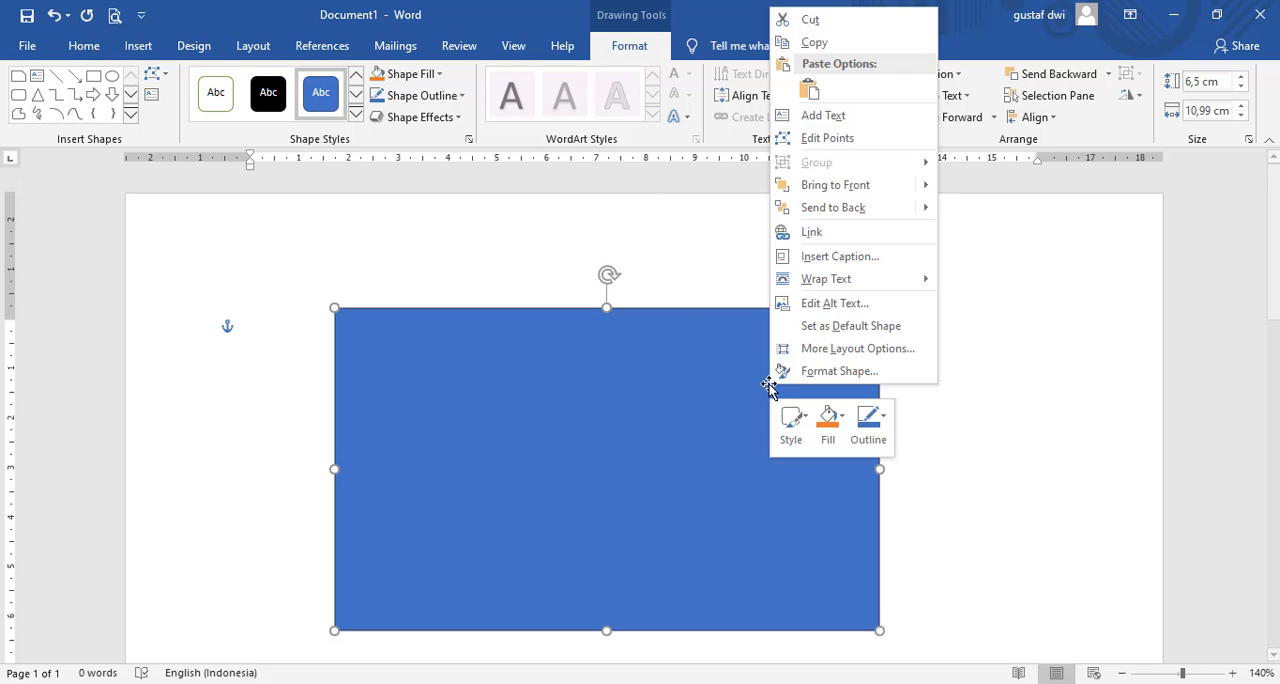
pyautogui.click(797, 379)
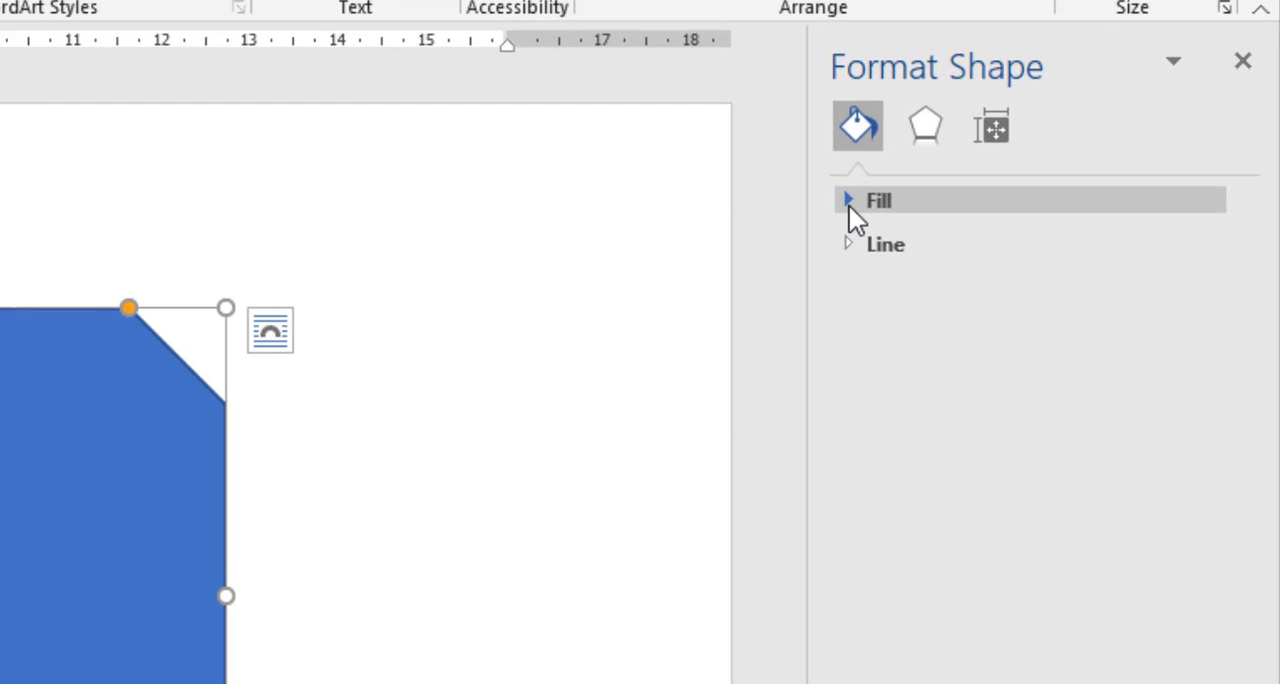
pyautogui.click(977, 235)
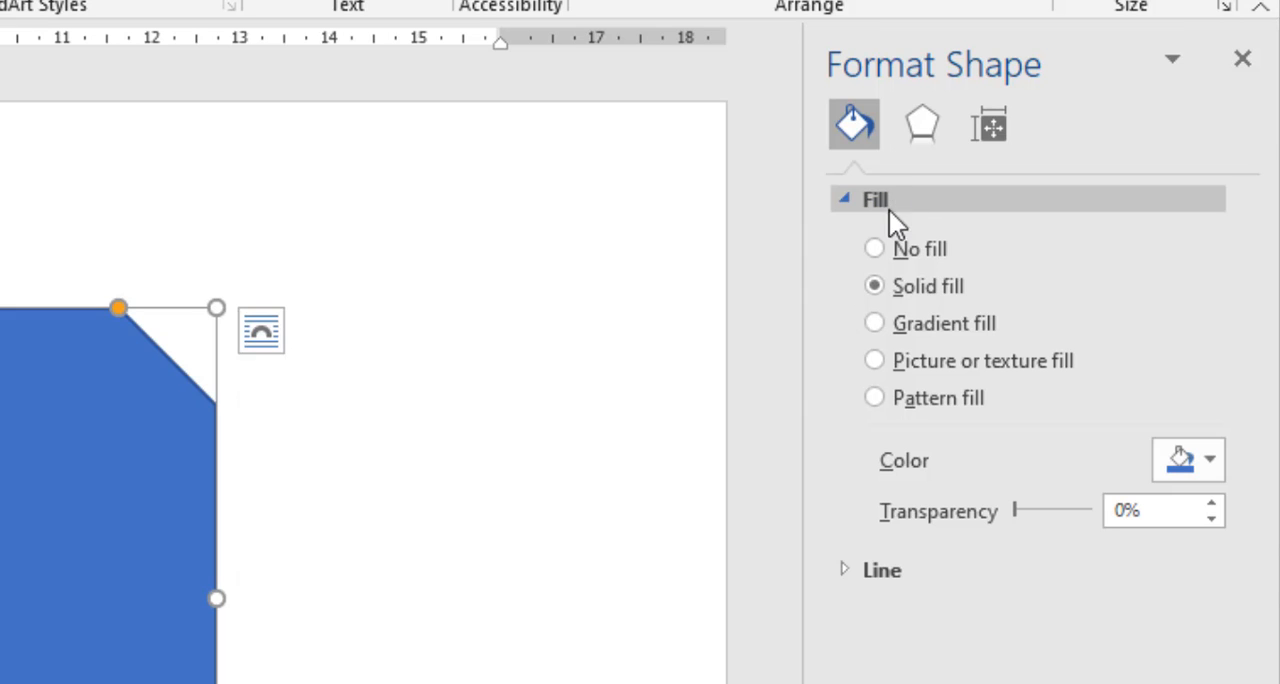
pyautogui.click(876, 361)
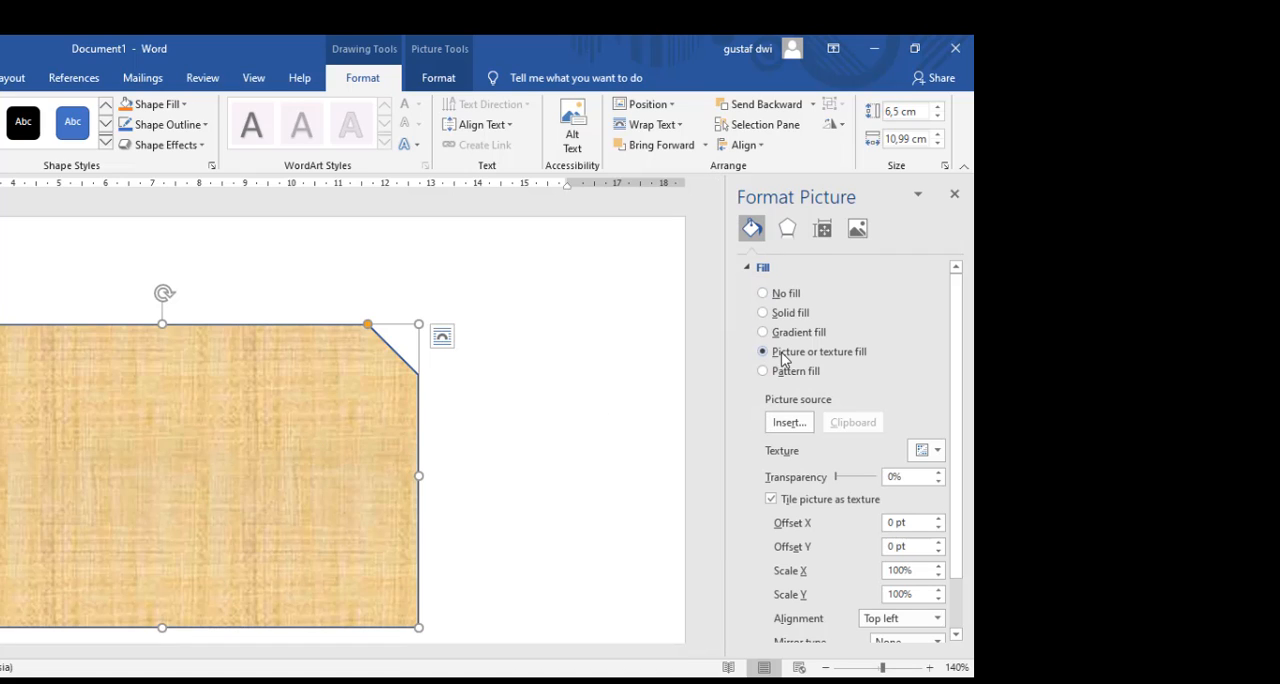
# Step: Fill the shape with the bulls-eye picture from the Project kelas 5 folder and close the formatting settings
pyautogui.click(789, 423)
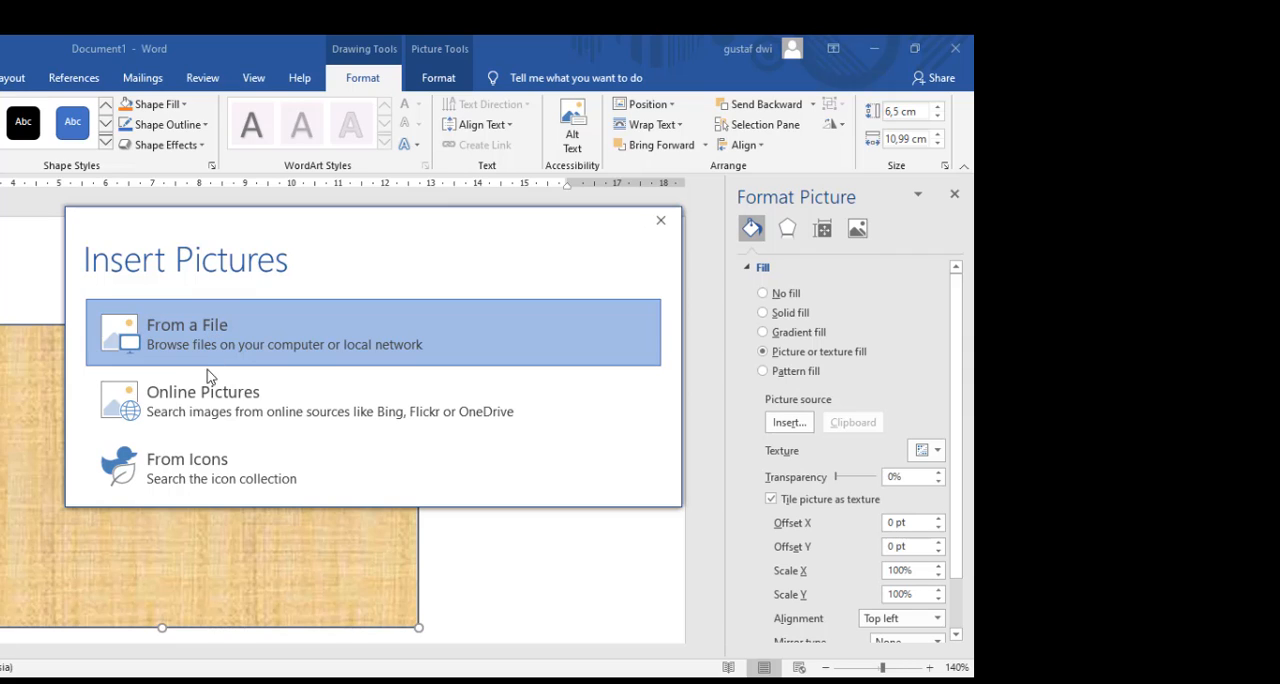
pyautogui.click(214, 317)
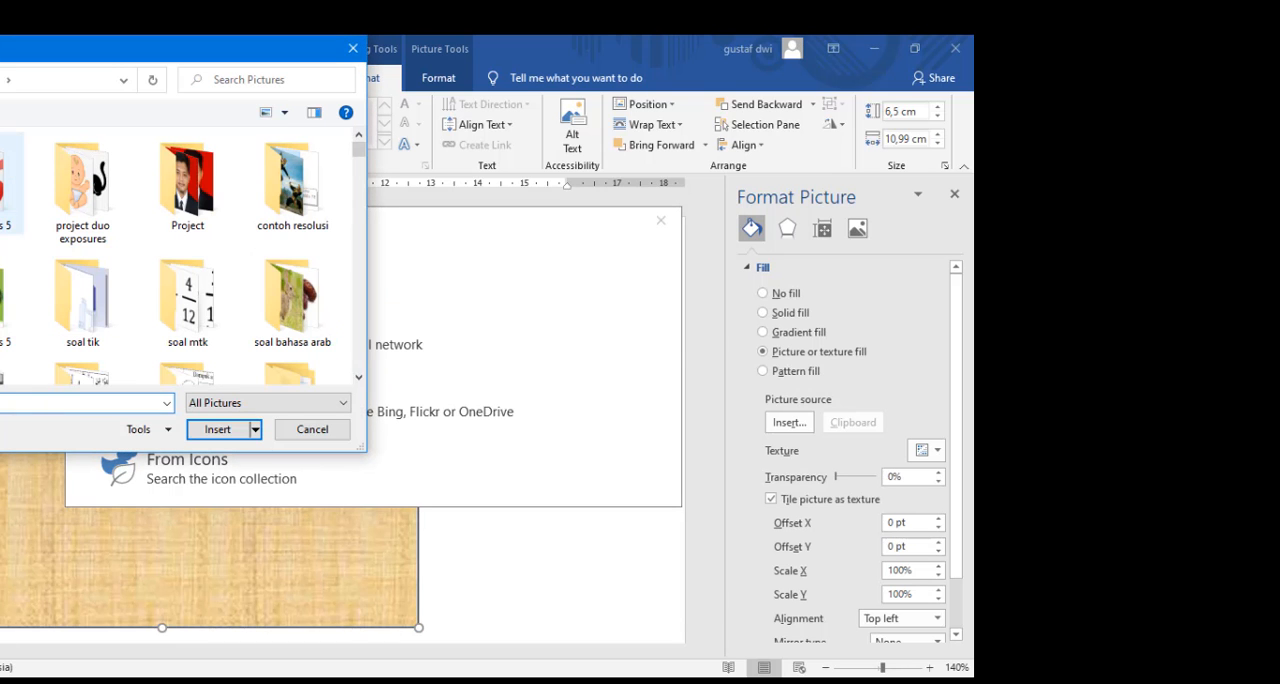
pyautogui.doubleClick(5, 185)
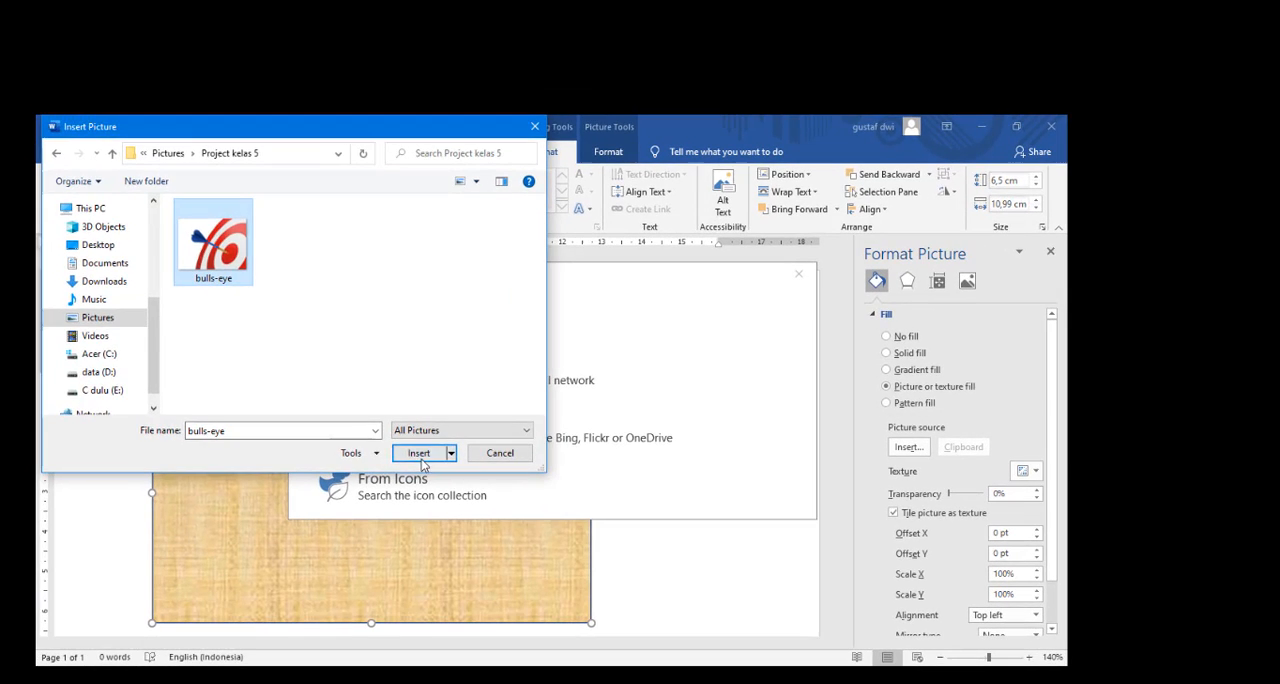
pyautogui.click(318, 441)
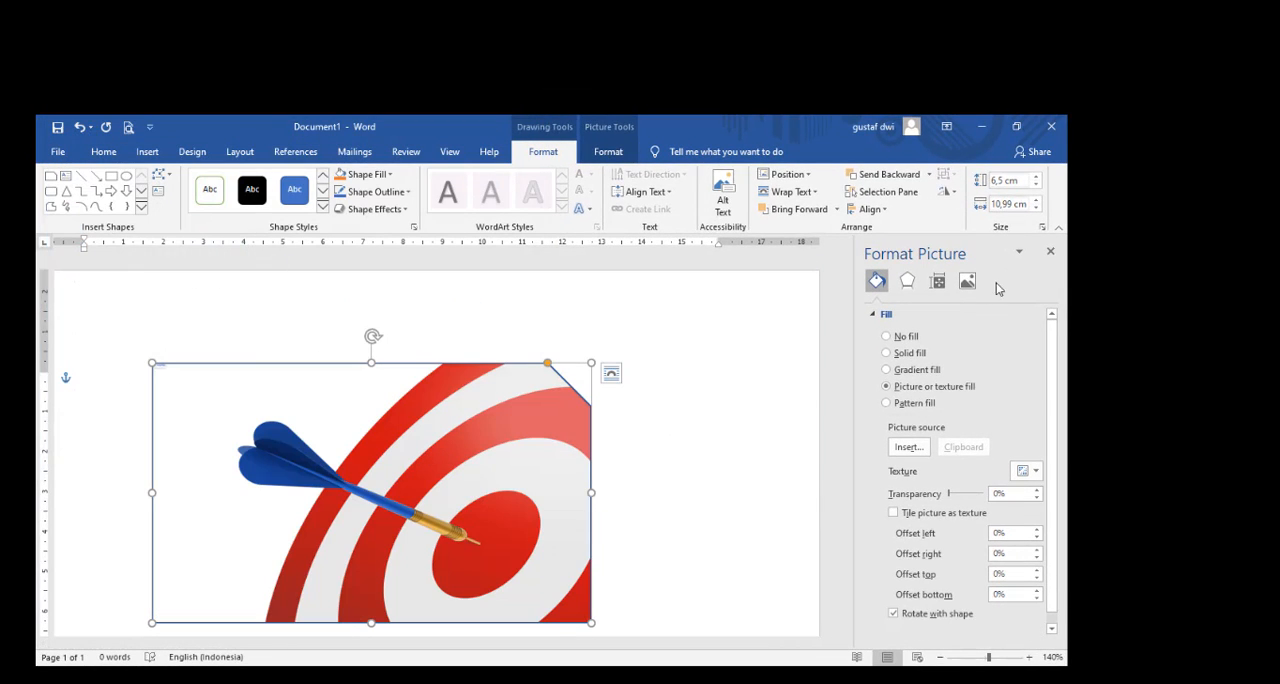
pyautogui.click(1050, 251)
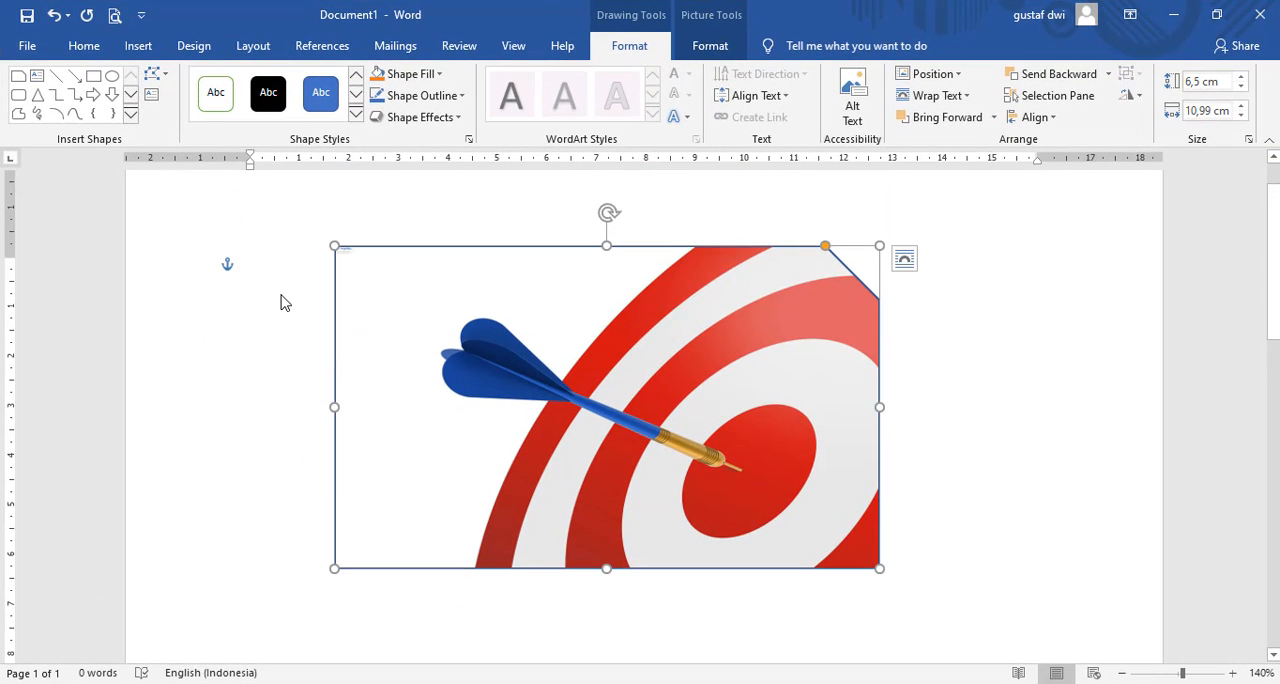
pyautogui.click(283, 305)
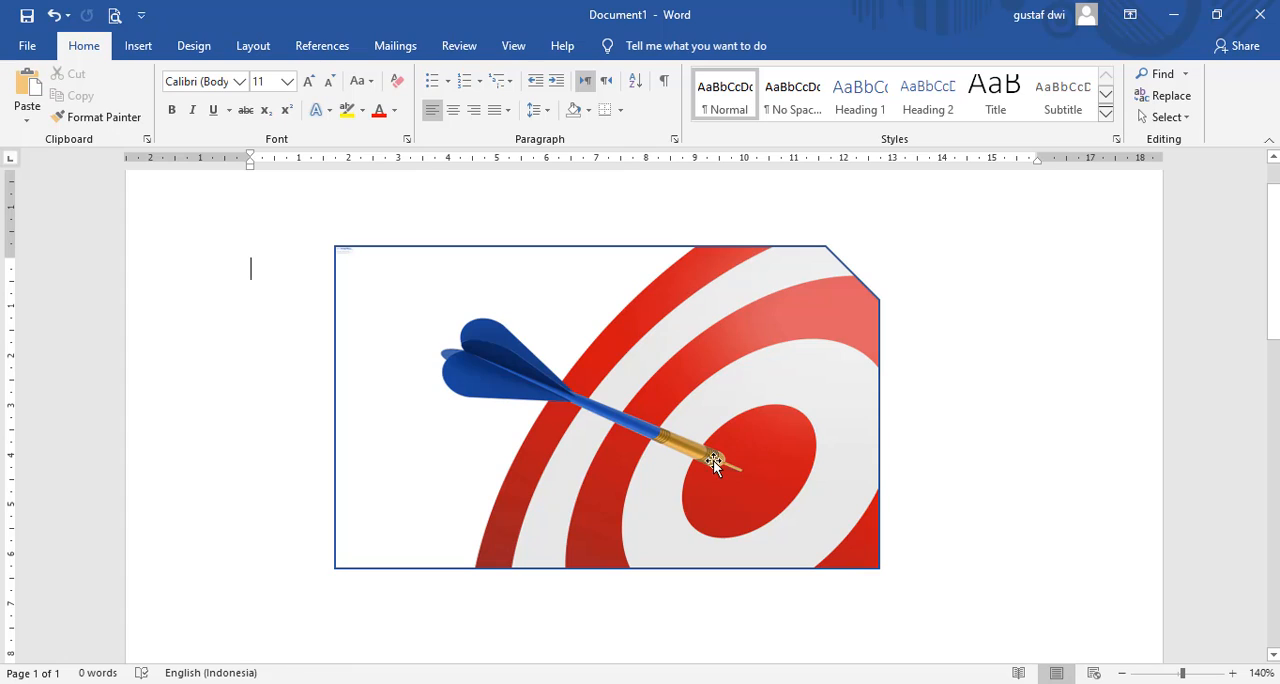
# Step: Set the picture border weight of the bulls-eye shape to 6 pt
pyautogui.click(674, 368)
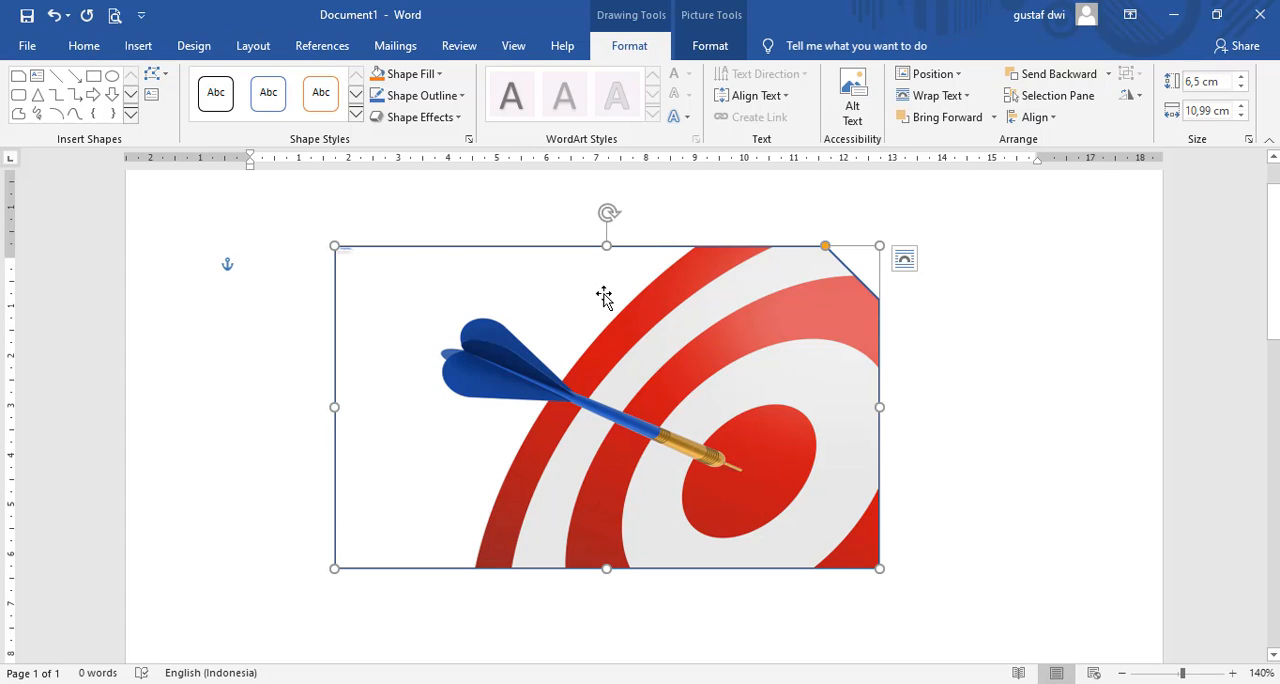
pyautogui.click(951, 421)
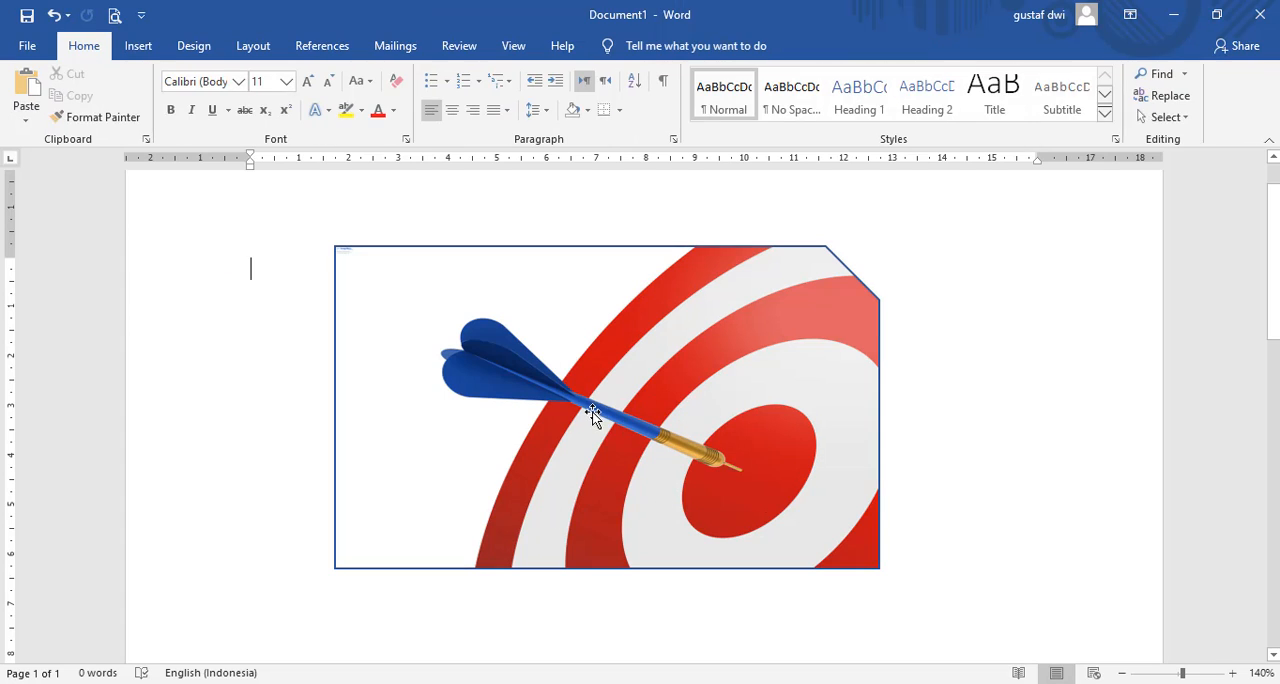
pyautogui.click(690, 353)
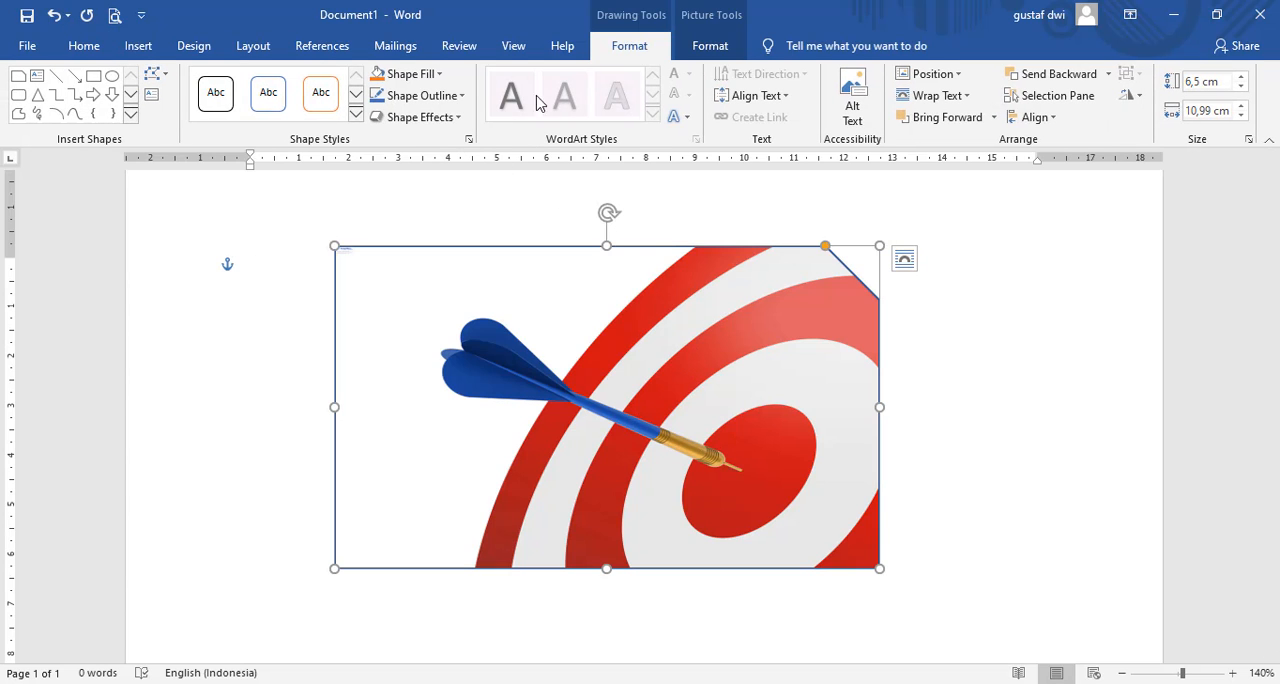
pyautogui.click(735, 52)
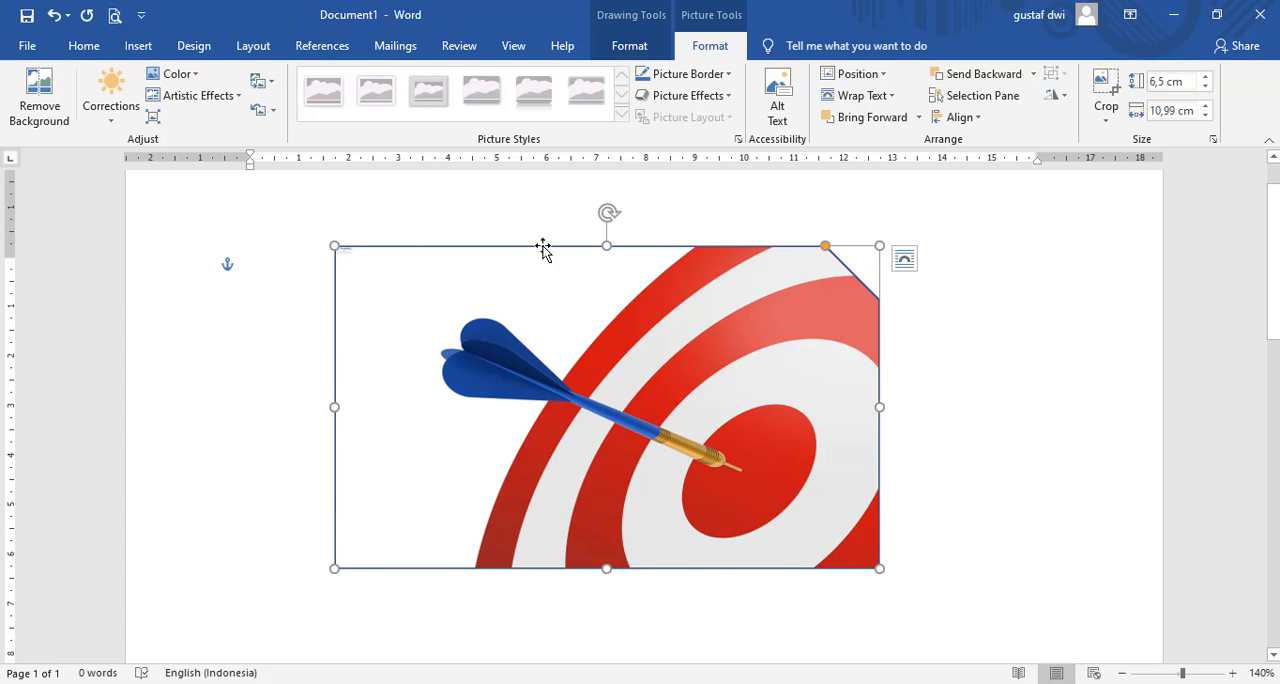
pyautogui.click(728, 76)
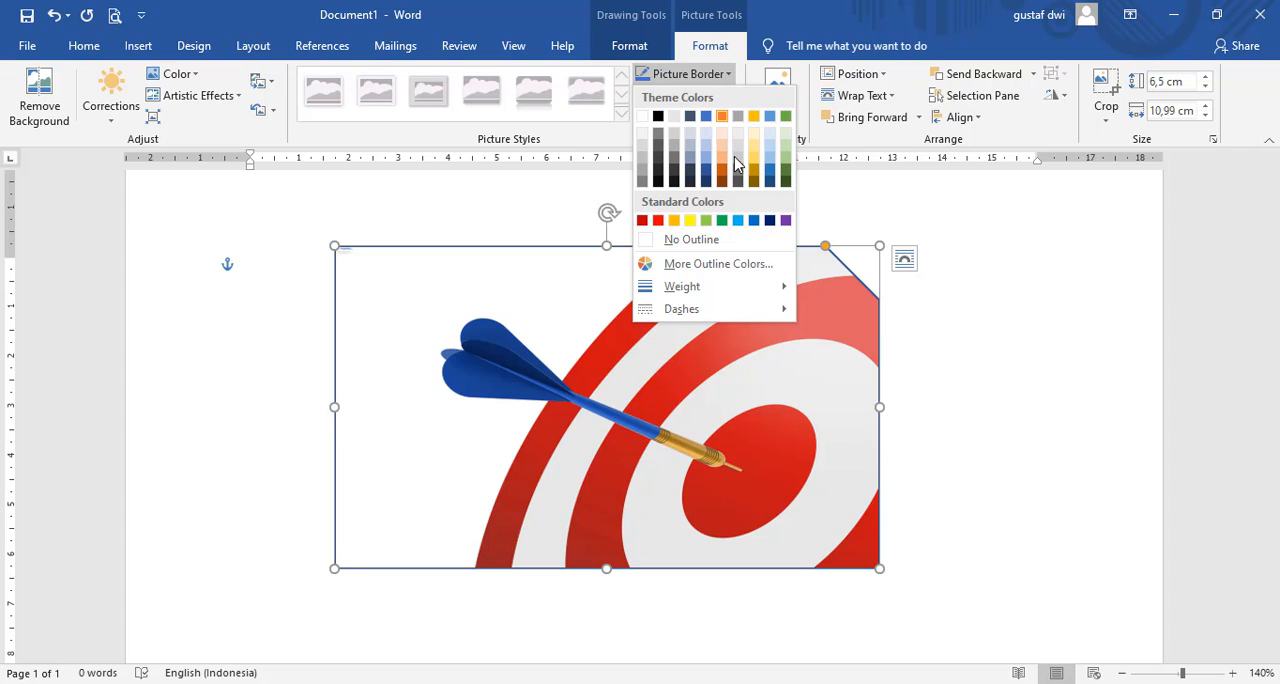
pyautogui.moveTo(751, 286)
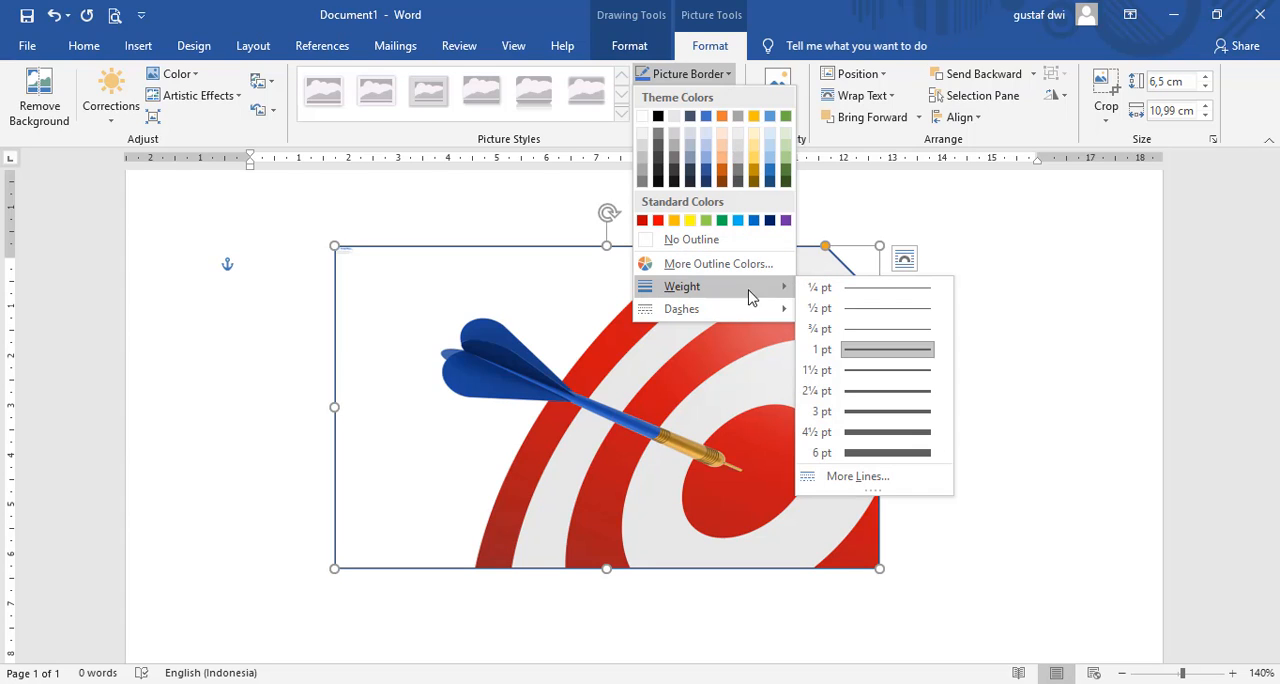
pyautogui.click(863, 455)
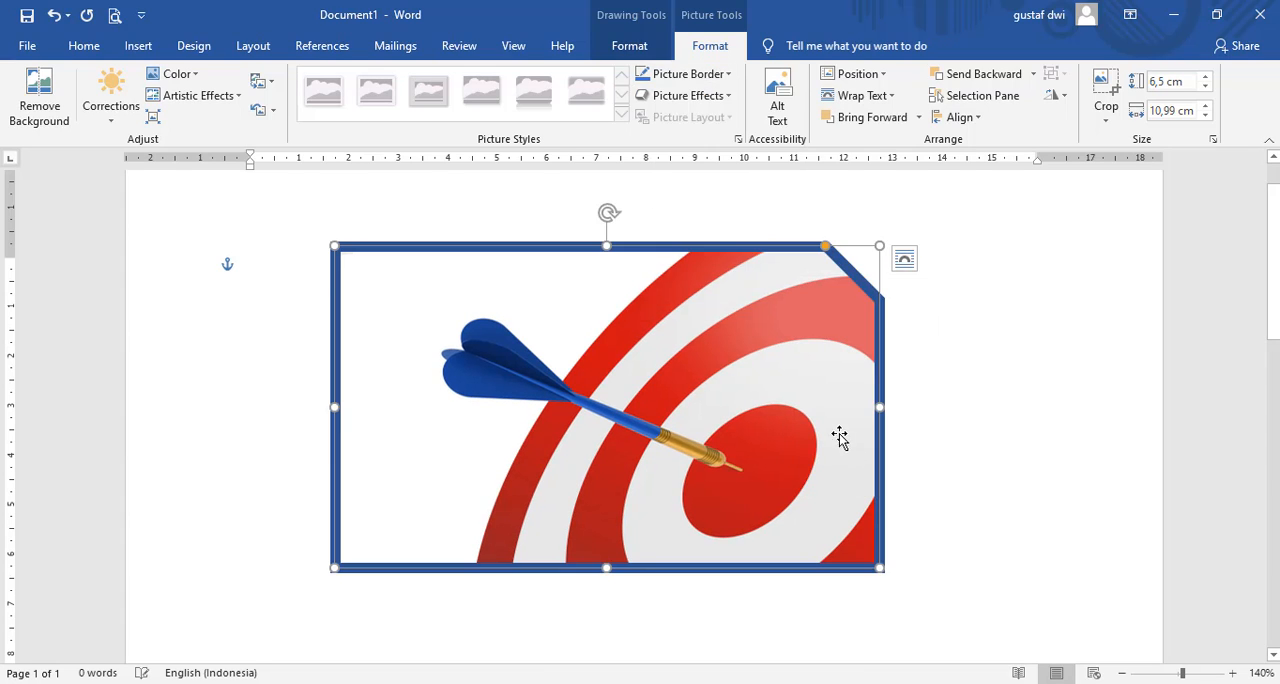
pyautogui.click(967, 362)
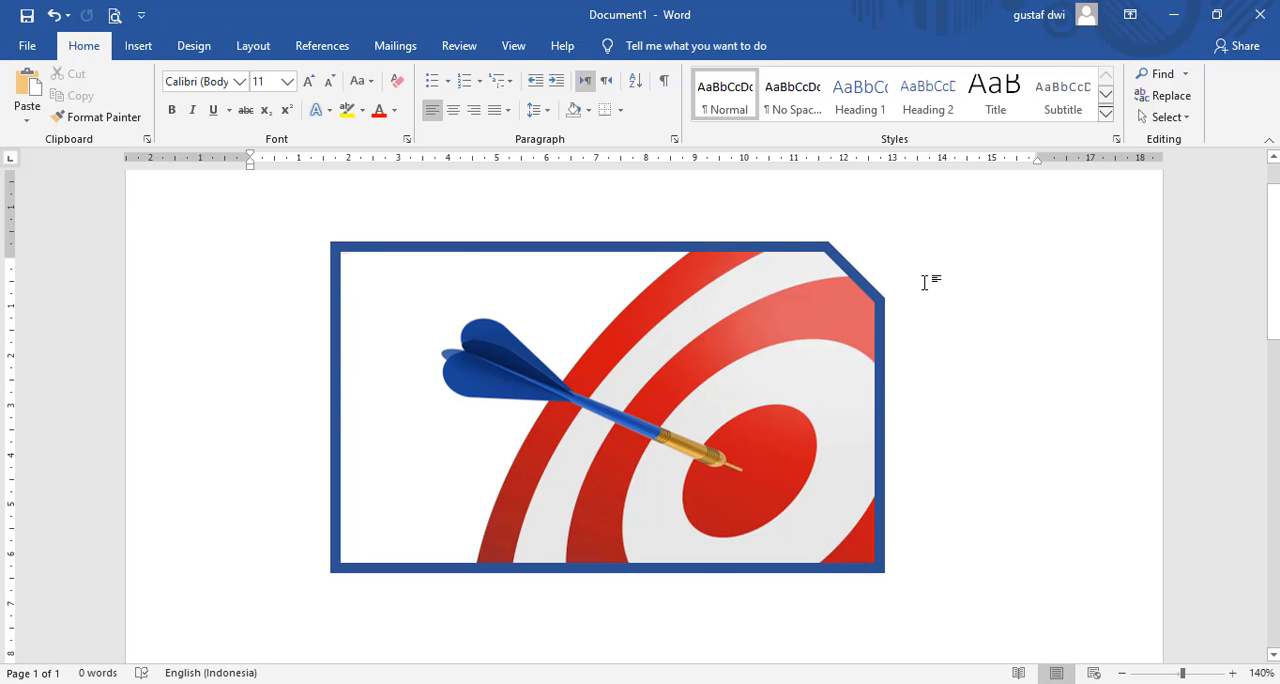
# Step: Open the picture border options for the bulls-eye shape
pyautogui.doubleClick(700, 277)
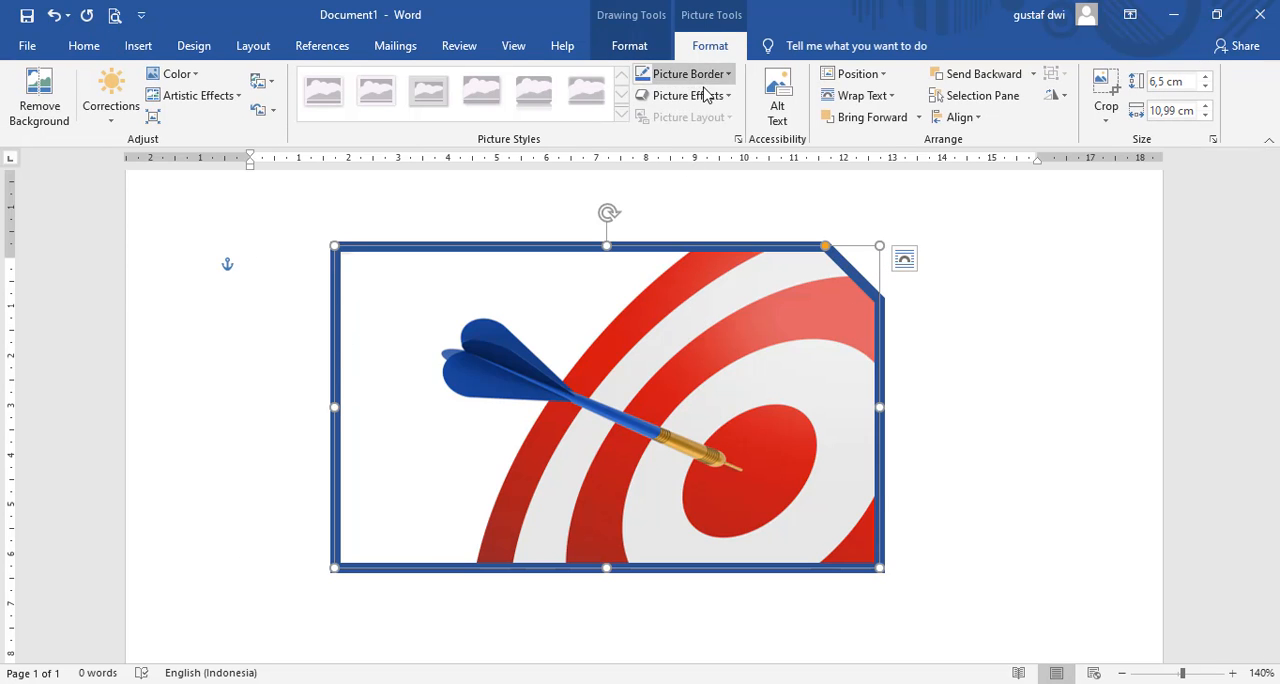
pyautogui.click(727, 76)
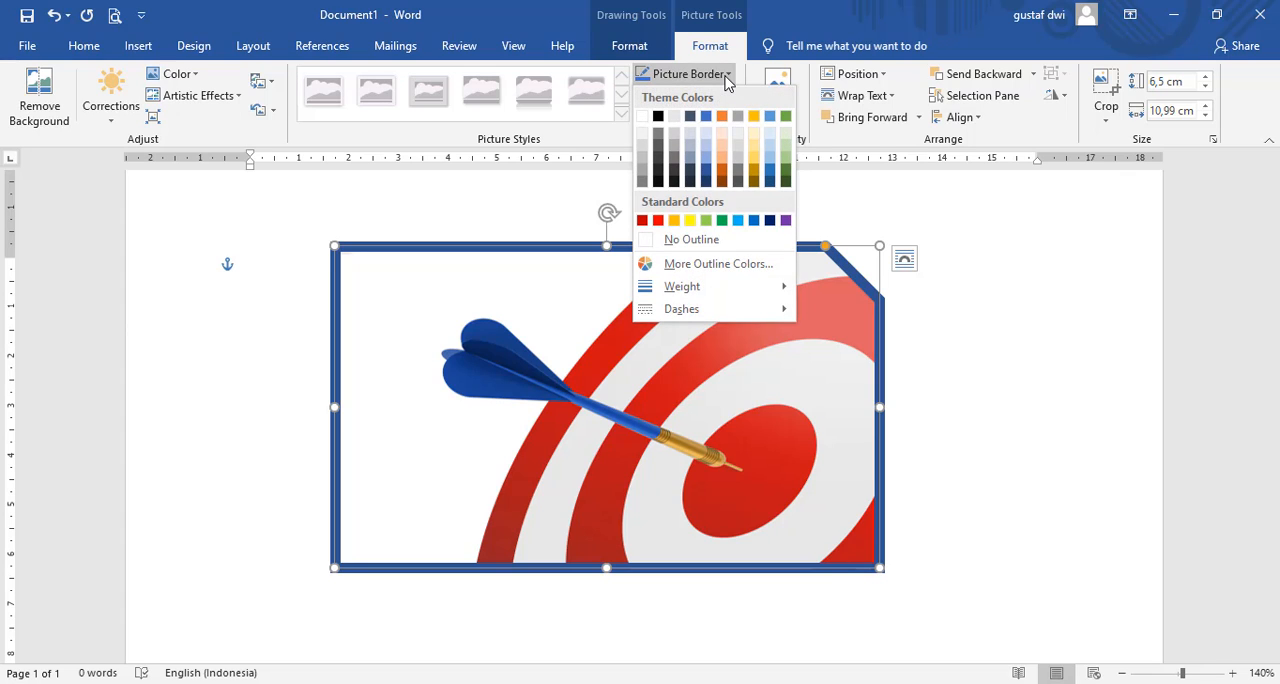
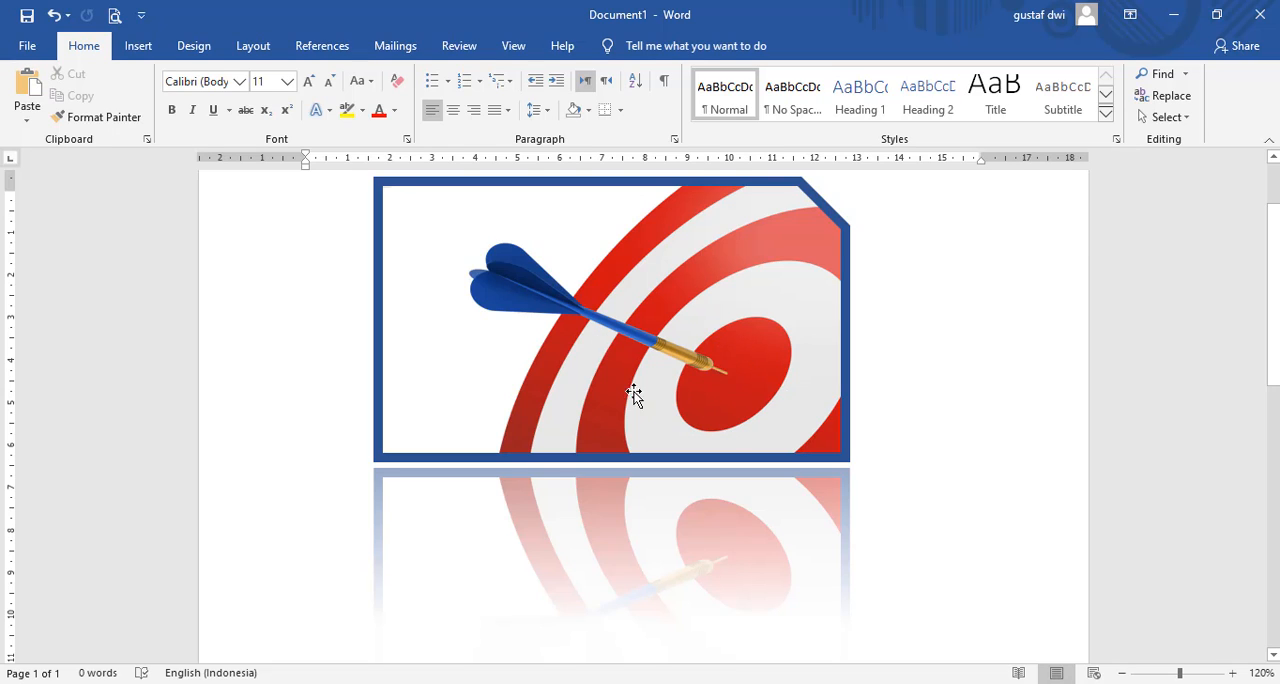
pyautogui.click(171, 110)
pyautogui.click(474, 320)
pyautogui.rightClick(474, 320)
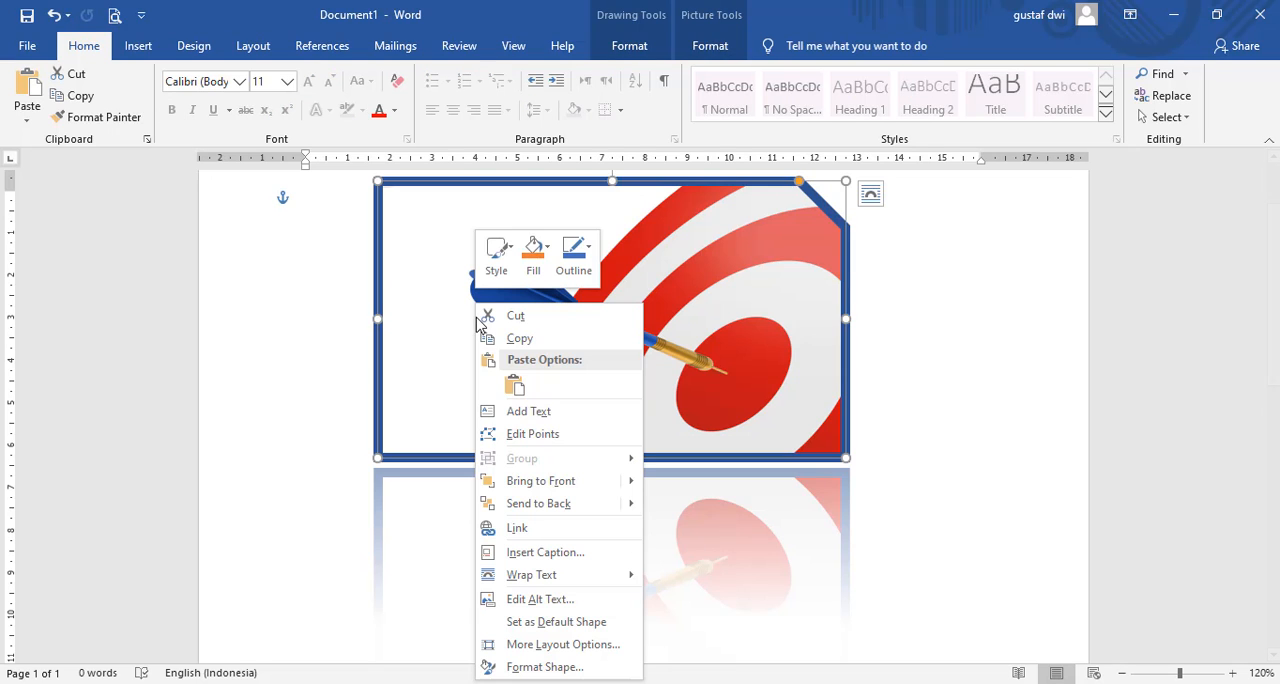
pyautogui.click(515, 412)
pyautogui.write('a')
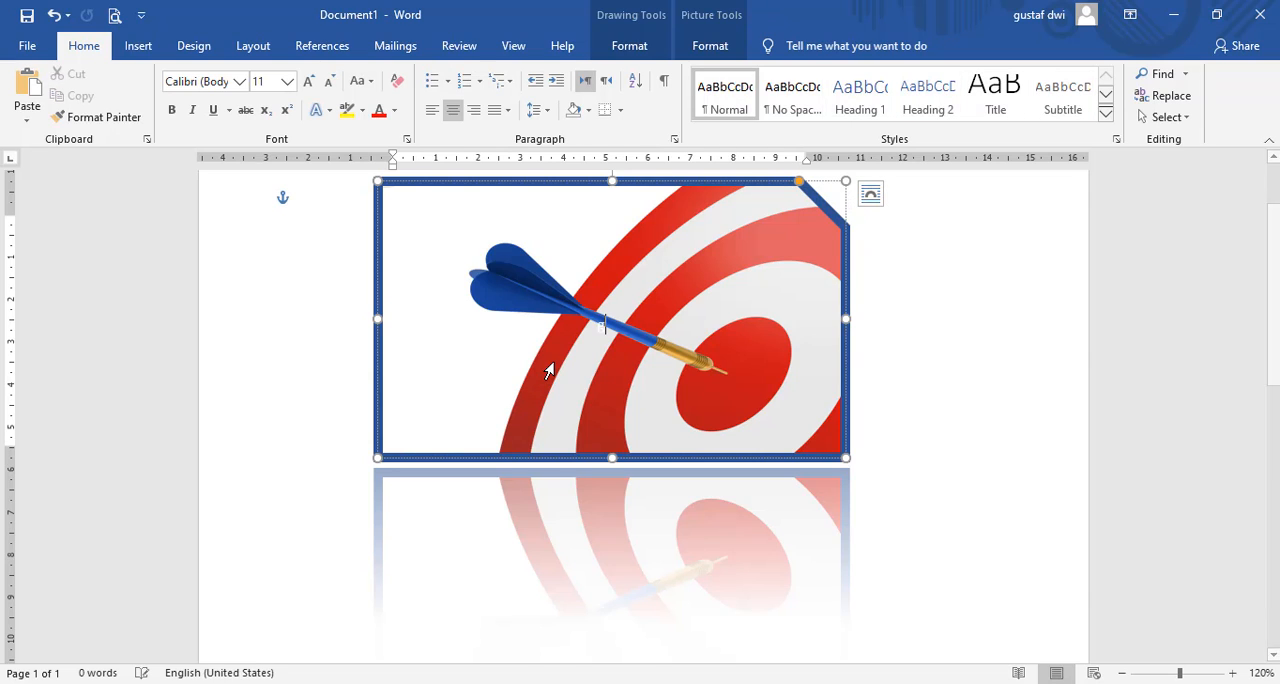
pyautogui.write('sdas')
pyautogui.press('BackSpace')
pyautogui.press('BackSpace')
pyautogui.press('BackSpace')
pyautogui.press('BackSpace')
pyautogui.press('BackSpace')
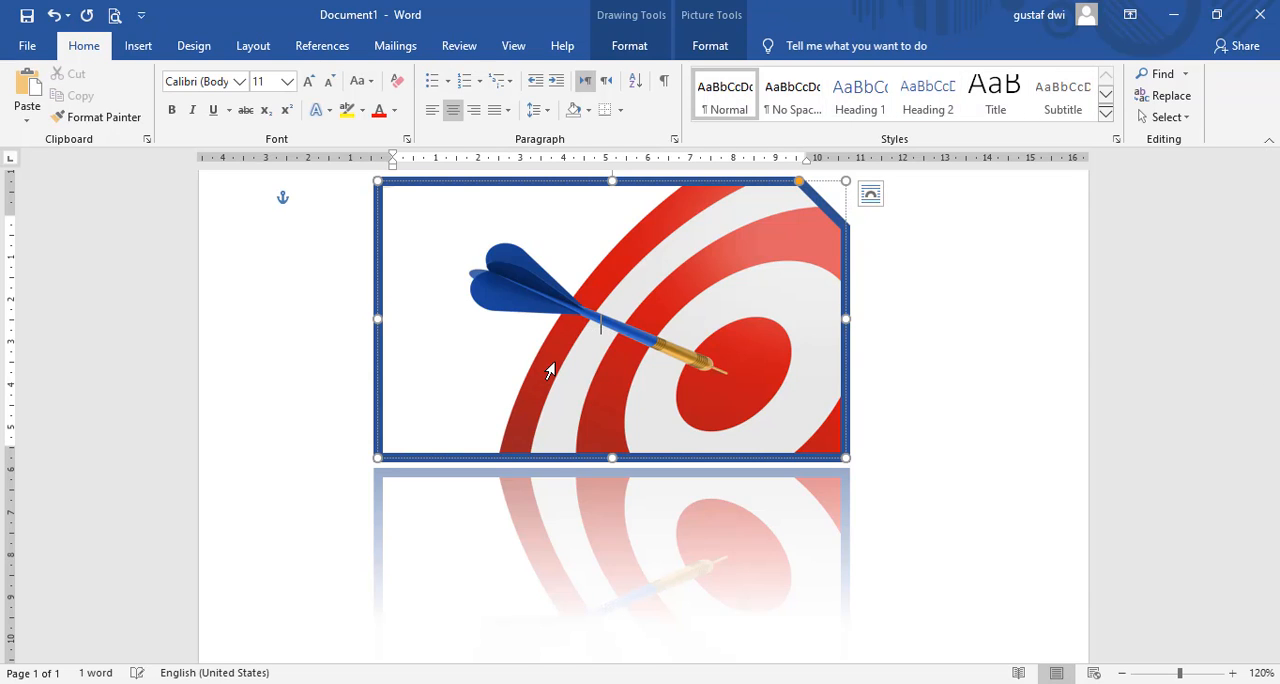
pyautogui.press('BackSpace')
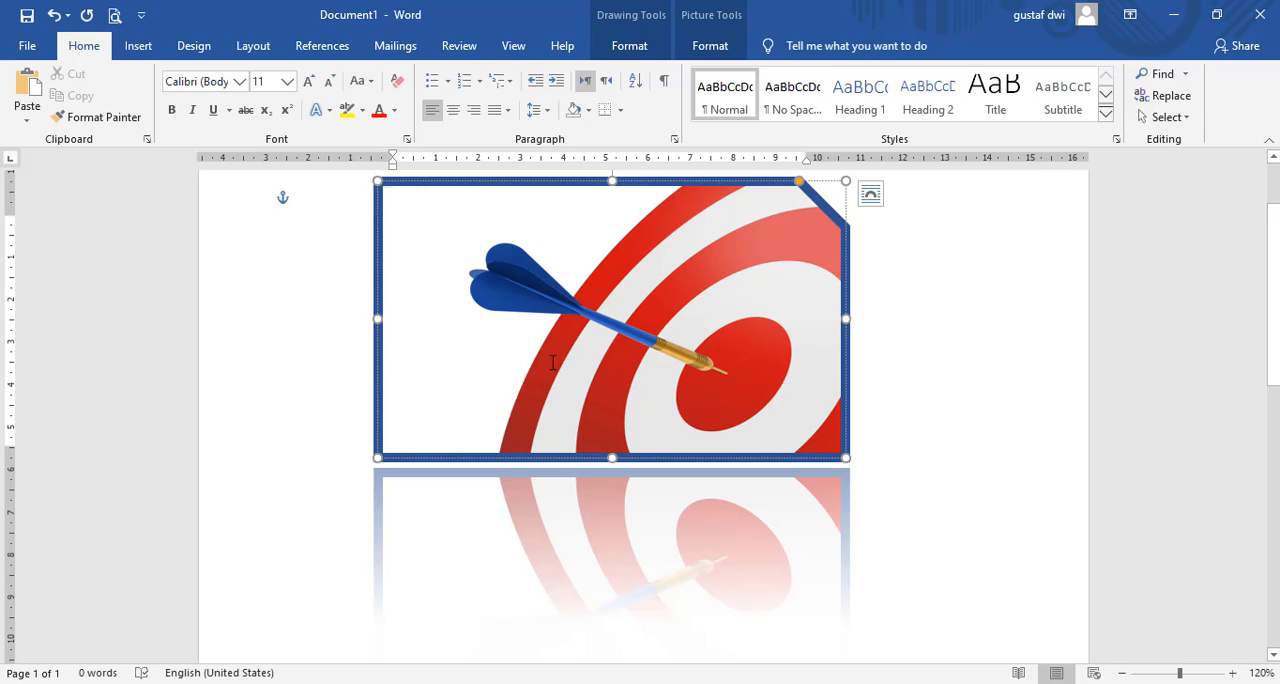
pyautogui.click(899, 341)
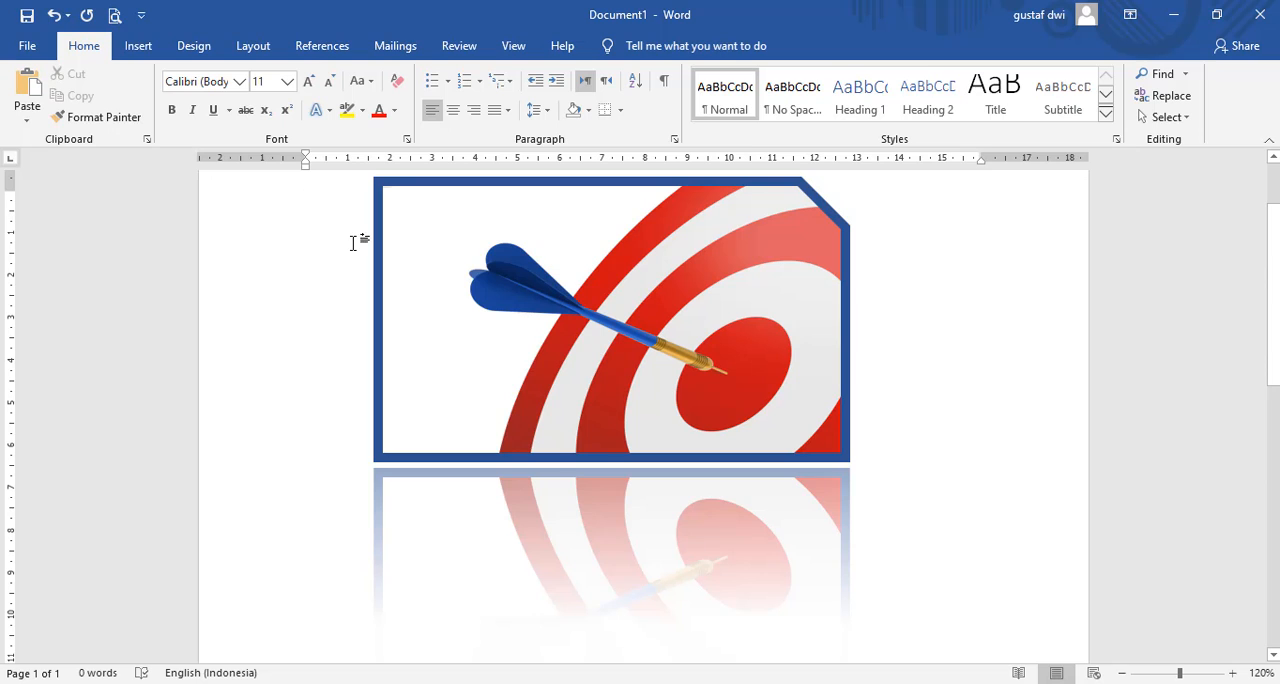
# Step: Insert a Simple Text Box over the bulls-eye picture
pyautogui.click(139, 47)
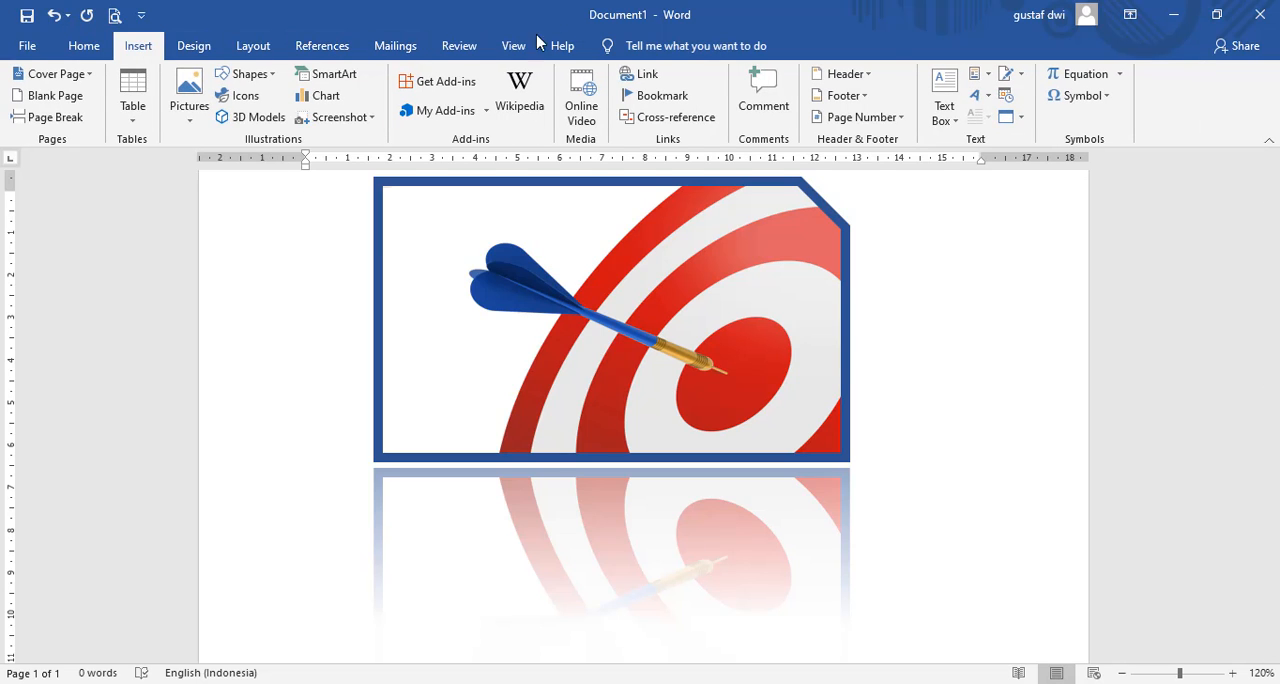
pyautogui.click(947, 114)
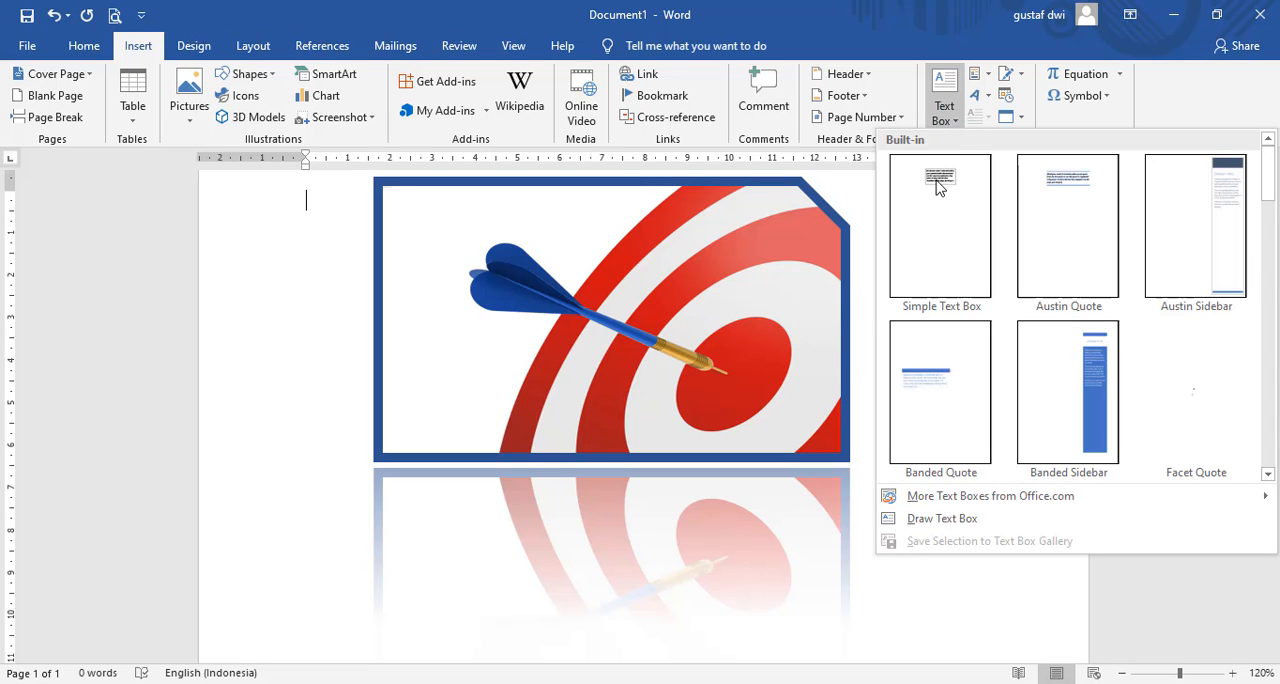
pyautogui.click(939, 213)
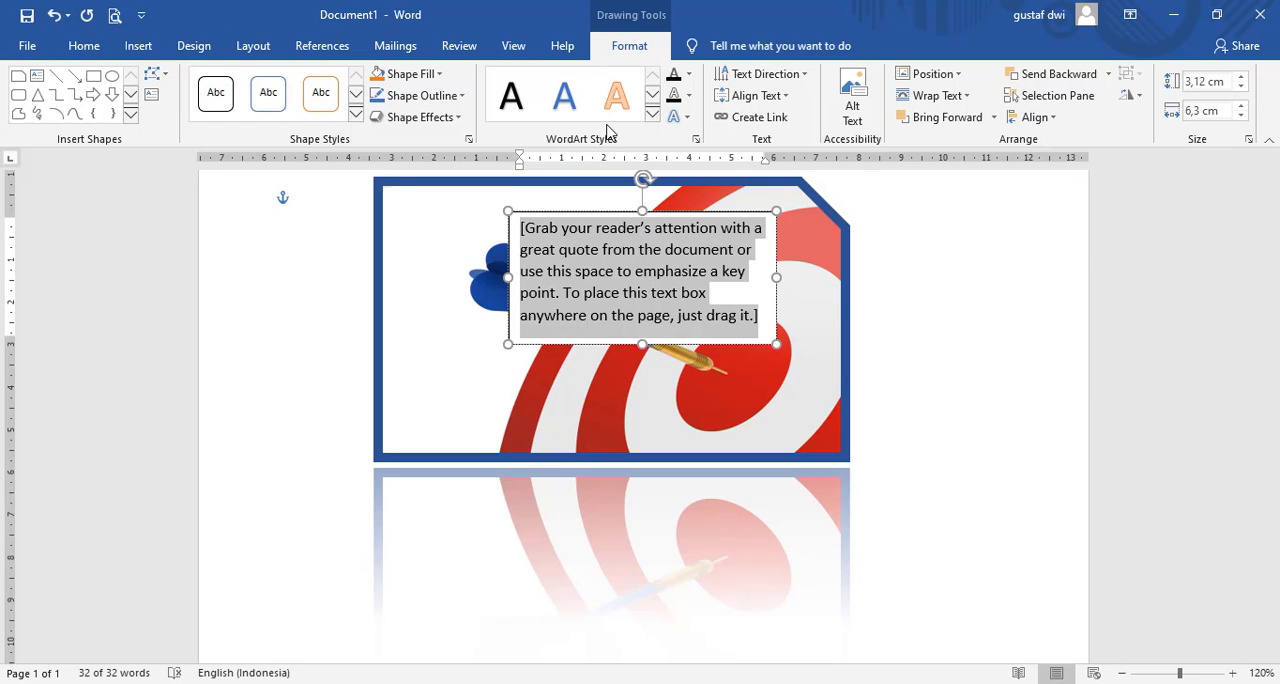
pyautogui.click(145, 48)
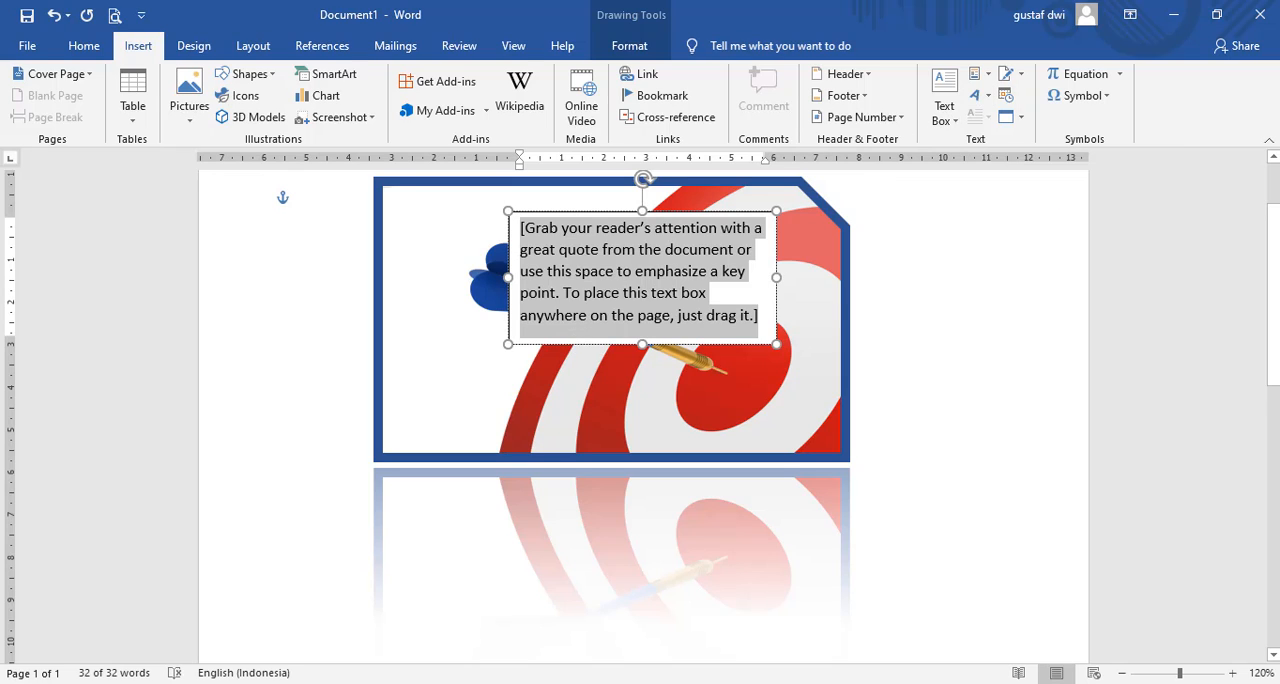
# Step: Replace the text box's placeholder with "LULUS SD HAFAL AL-QUR’AN"
pyautogui.write('as')
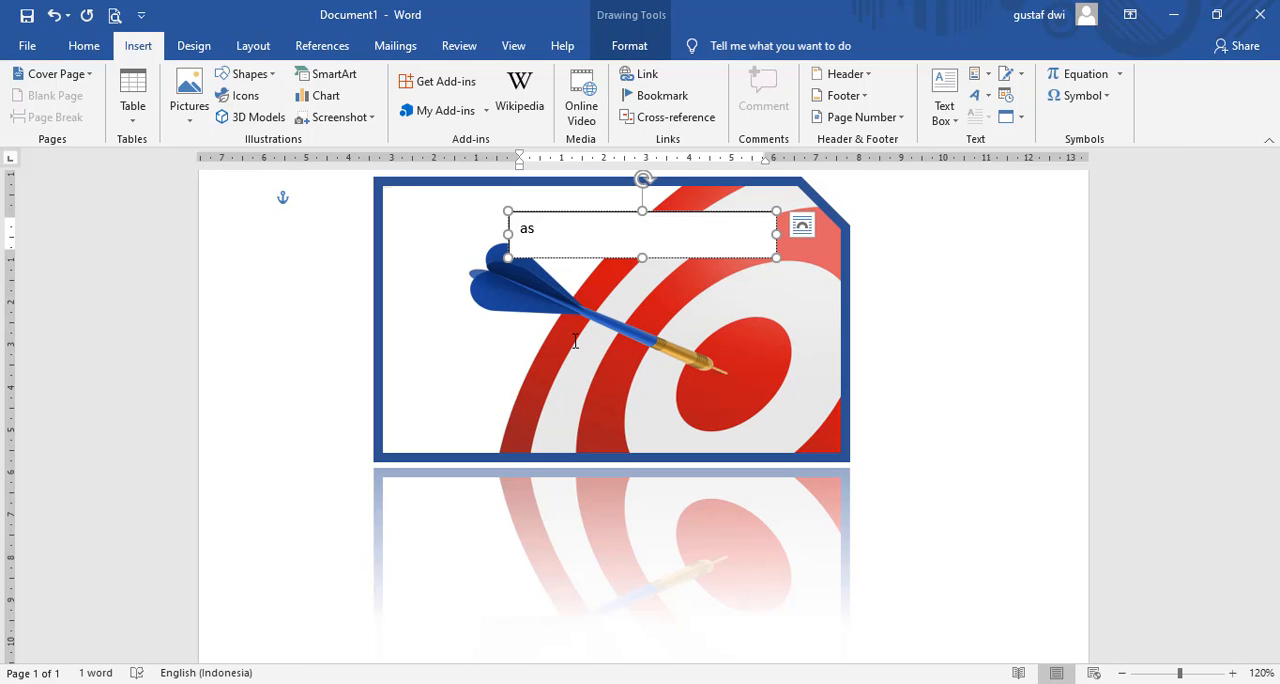
pyautogui.press('BackSpace')
pyautogui.press('BackSpace')
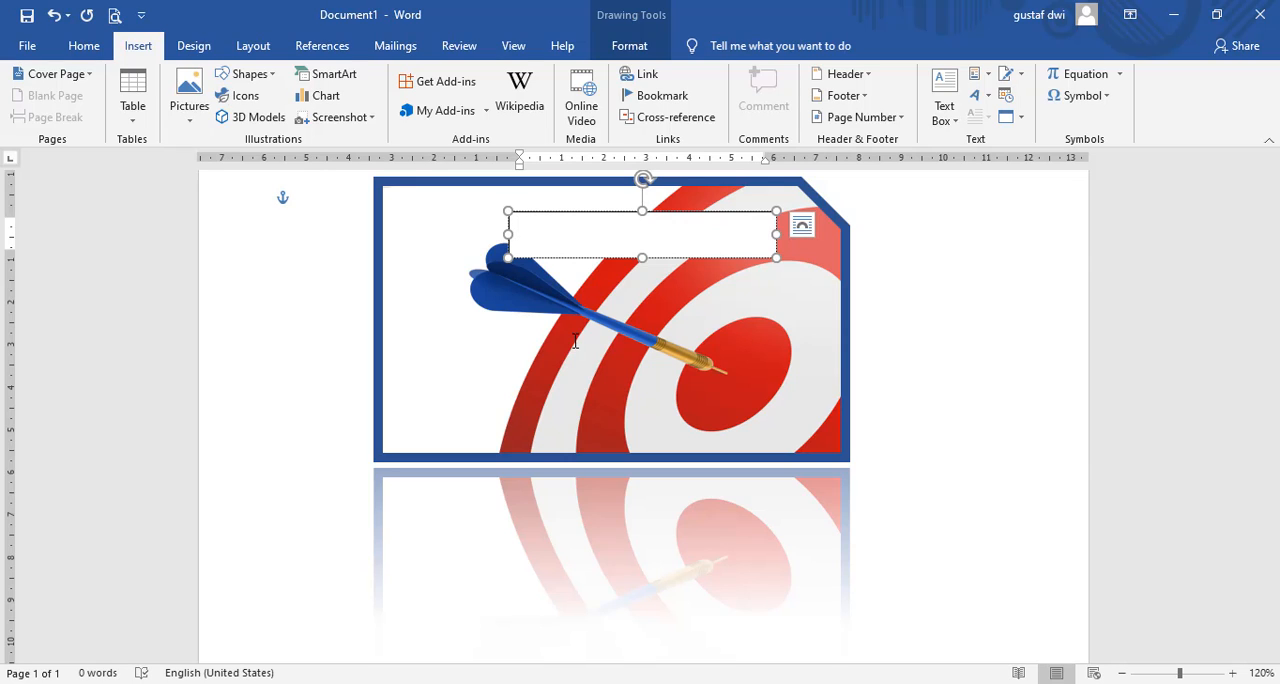
pyautogui.write('HA')
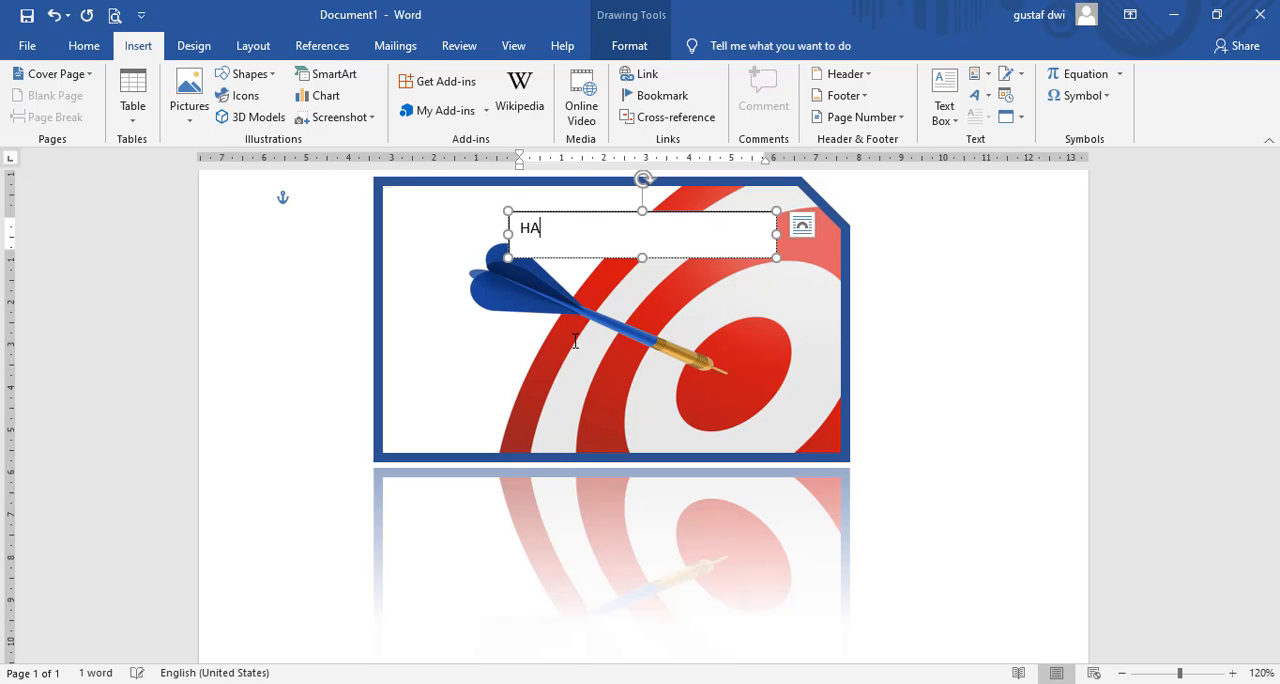
pyautogui.write('FAL AL')
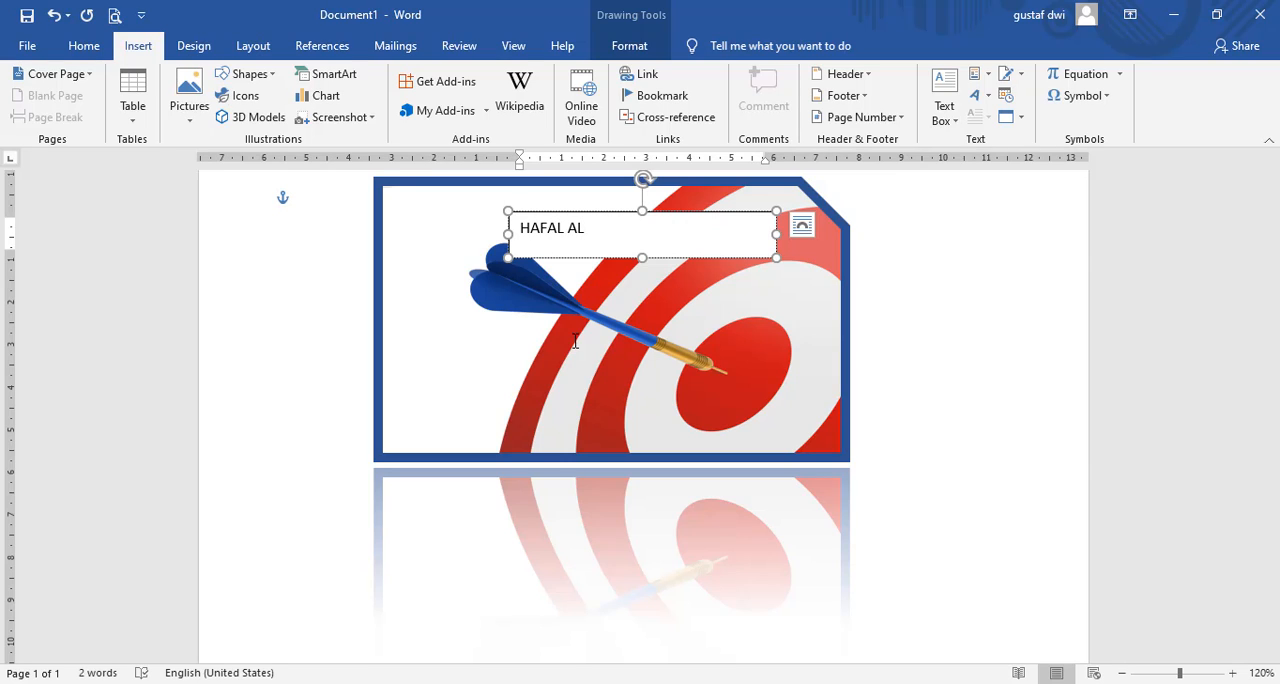
pyautogui.press('BackSpace')
pyautogui.press('BackSpace')
pyautogui.press('BackSpace')
pyautogui.press('BackSpace')
pyautogui.press('BackSpace')
pyautogui.press('BackSpace')
pyautogui.press('BackSpace')
pyautogui.press('BackSpace')
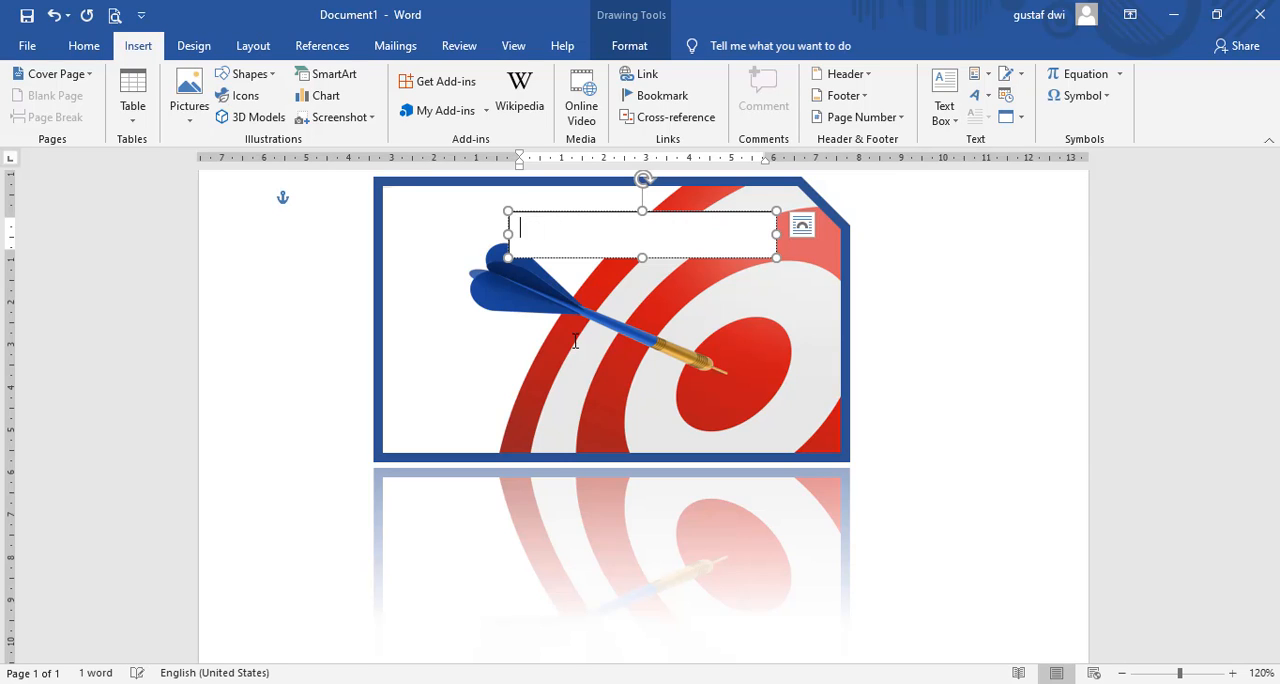
pyautogui.write('LULUS SD')
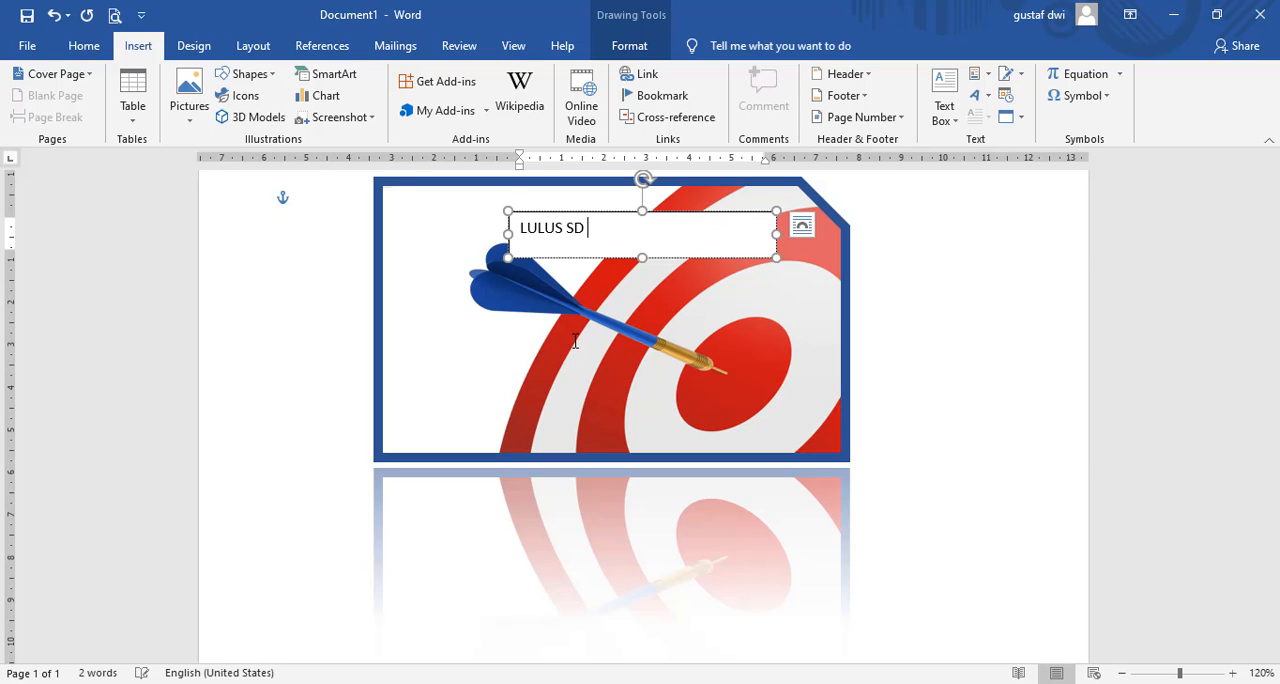
pyautogui.write(' HAFAL AL-QUR”AN')
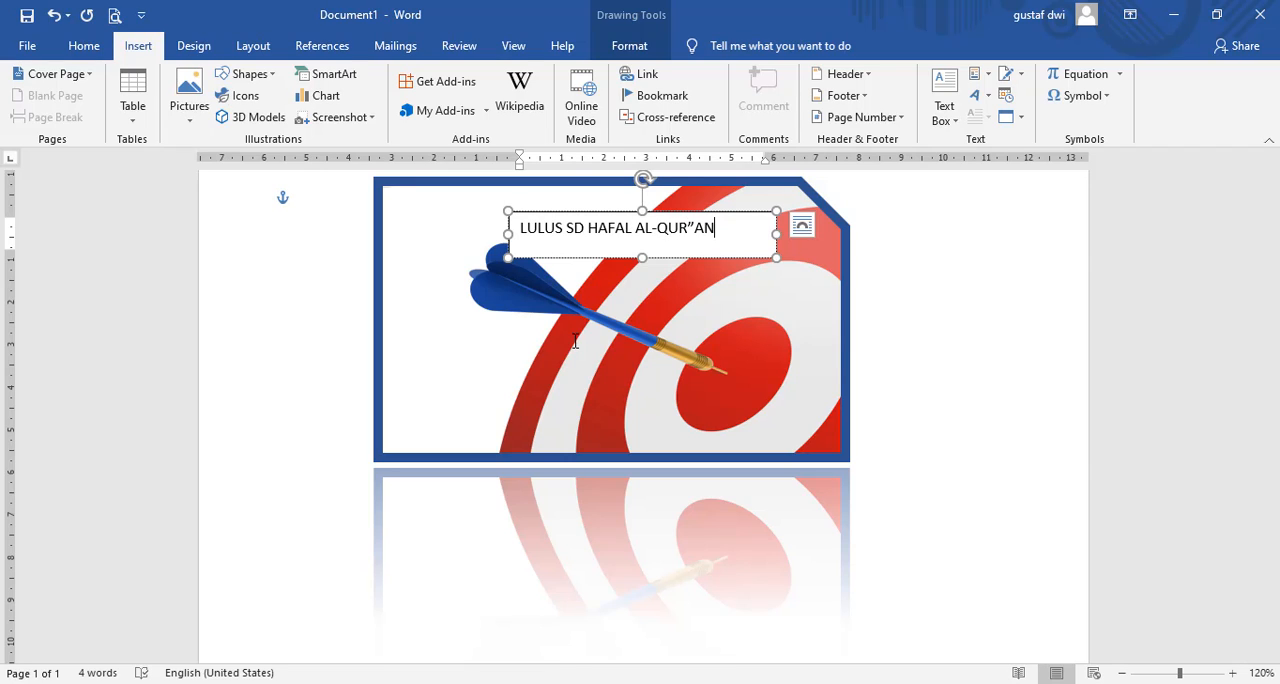
pyautogui.press('BackSpace')
pyautogui.press('BackSpace')
pyautogui.press('BackSpace')
pyautogui.write("'AN")
pyautogui.click(932, 259)
# Step: Apply the semi-transparent light blue preset shape style without an outline to the text box
pyautogui.click(638, 213)
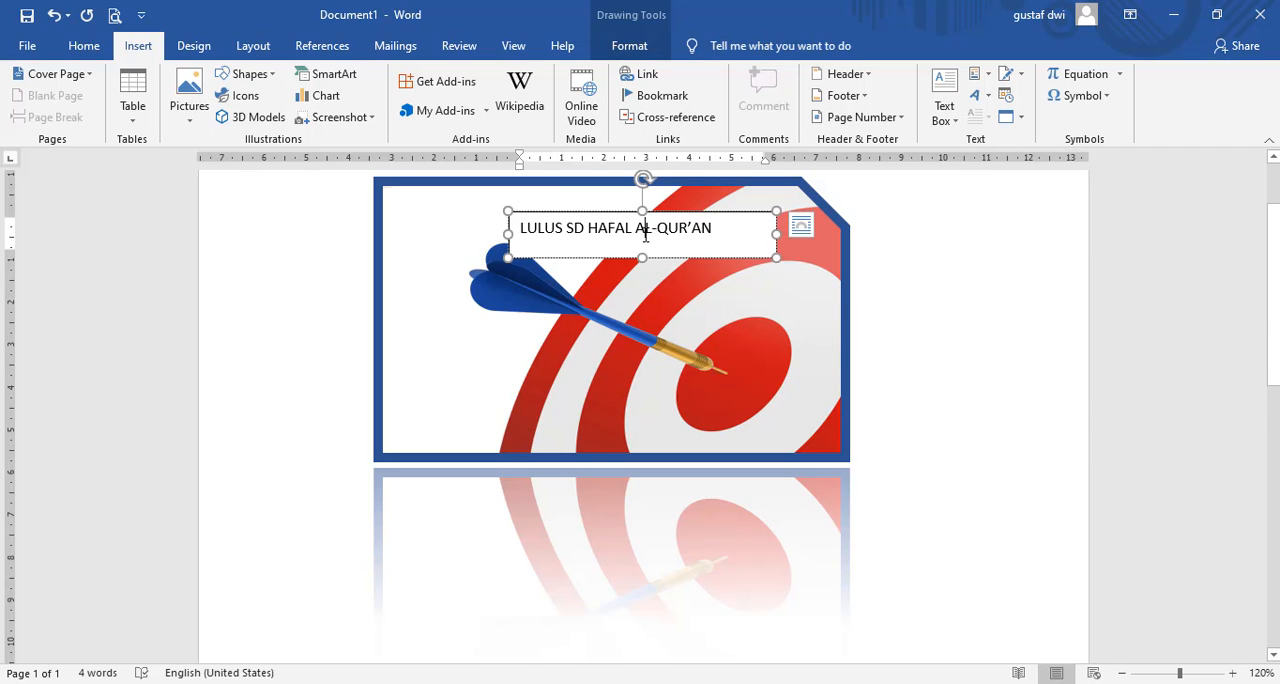
pyautogui.click(629, 45)
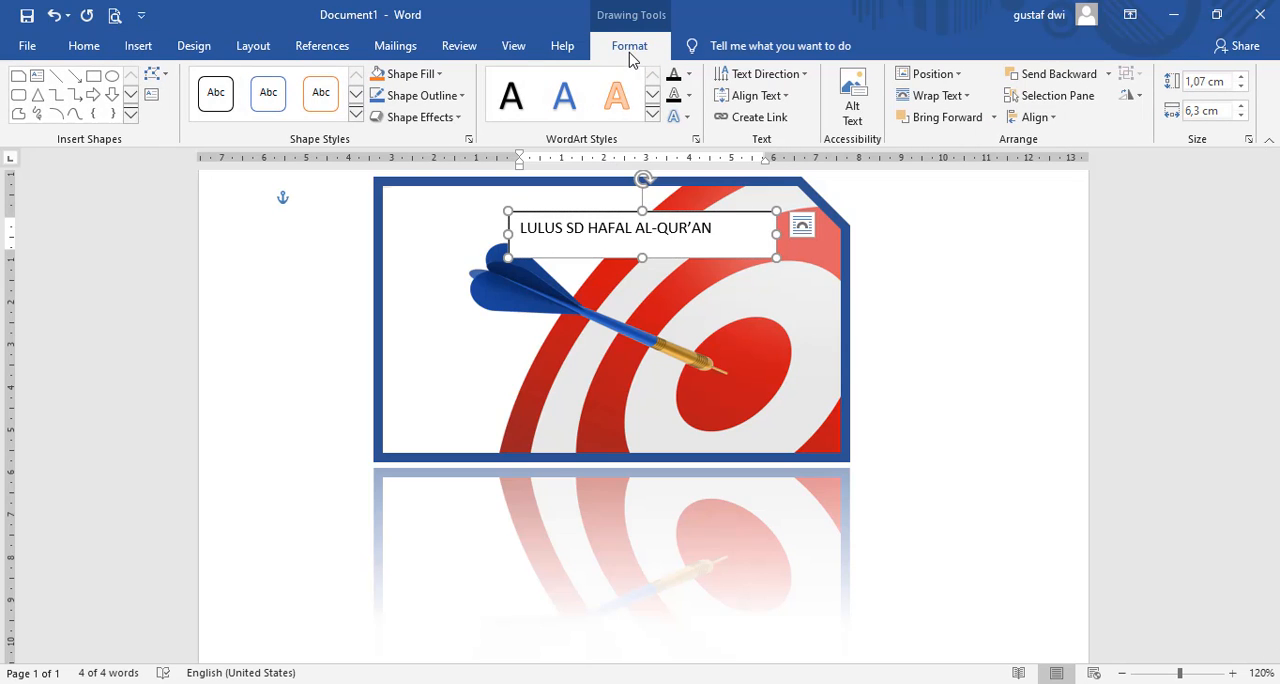
pyautogui.click(356, 116)
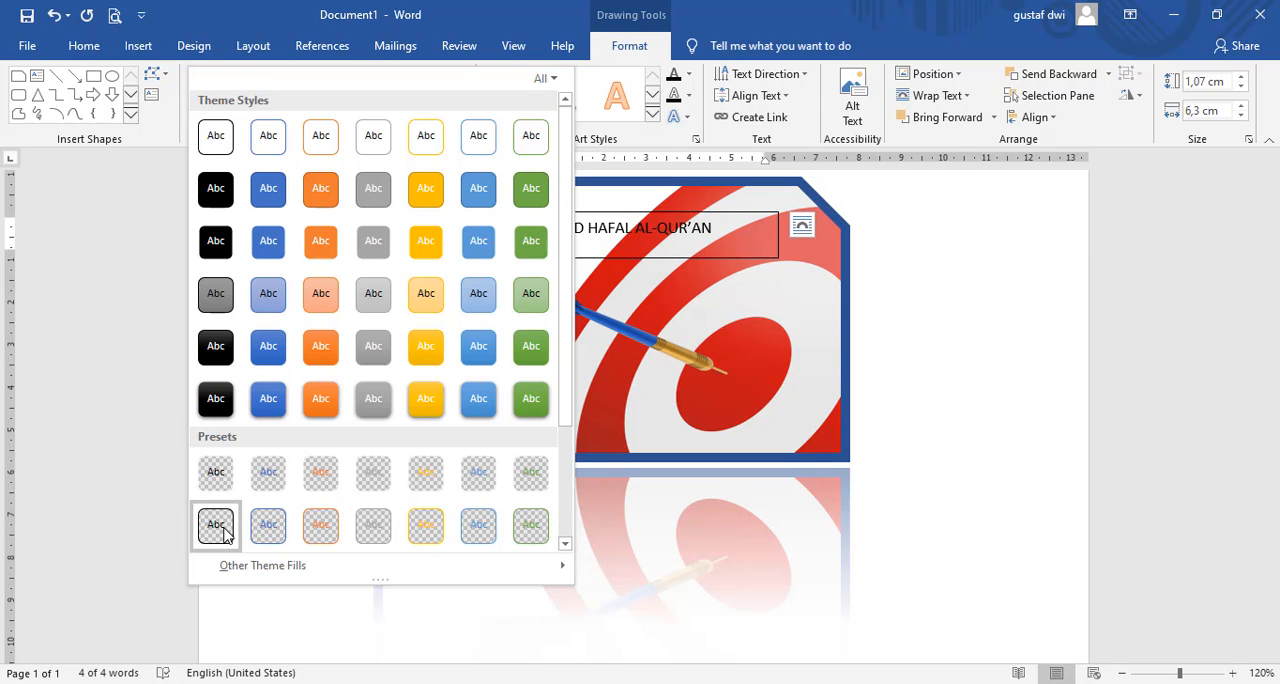
pyautogui.scroll(-3, 220, 488)
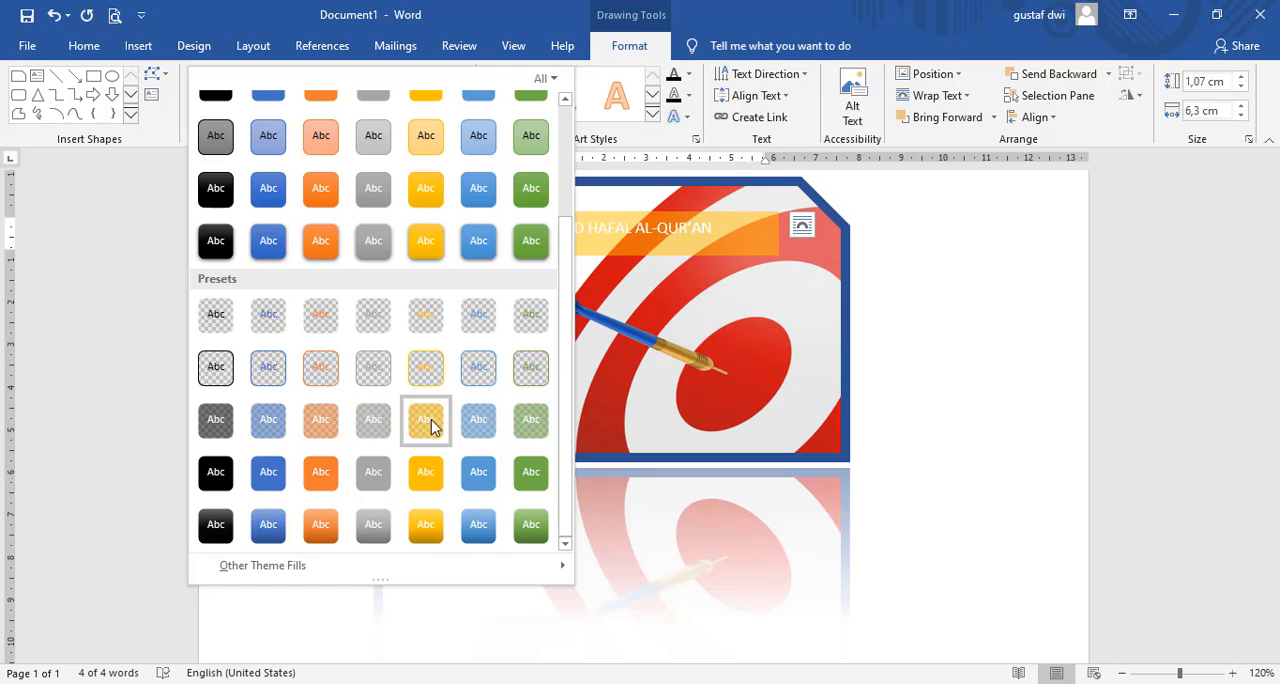
pyautogui.click(488, 424)
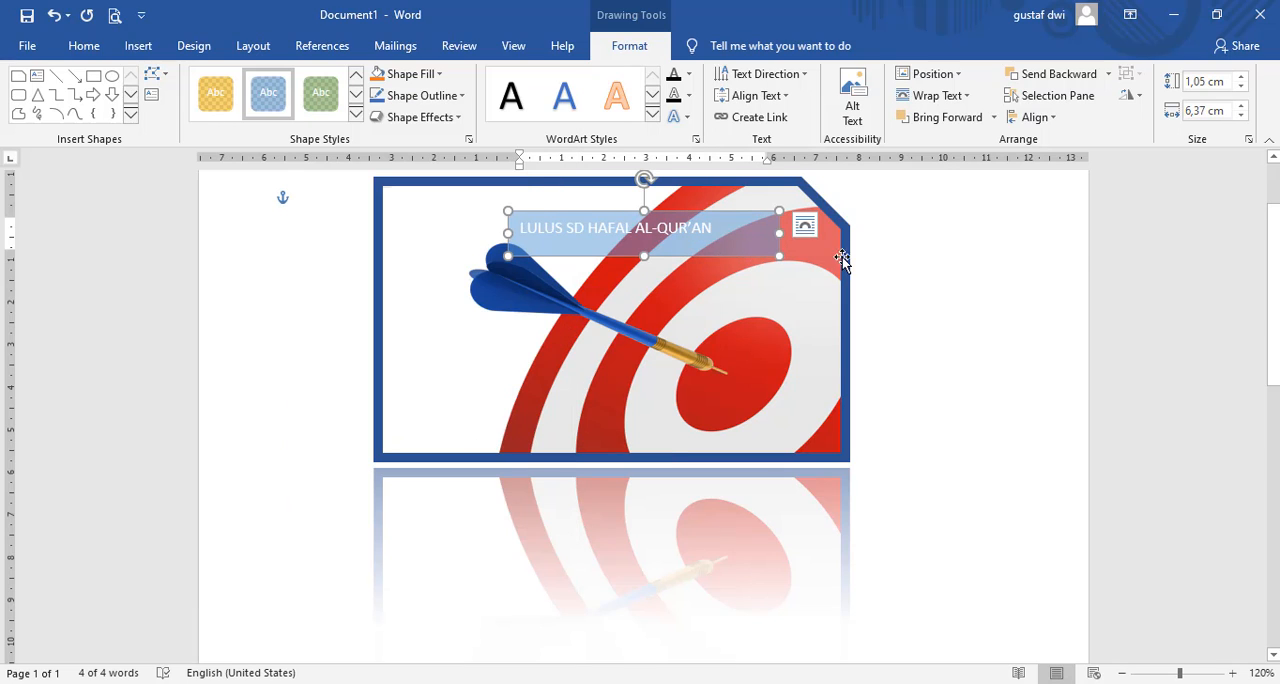
pyautogui.click(899, 314)
# Step: Set the font size of all the text in the text box to 20
pyautogui.click(652, 232)
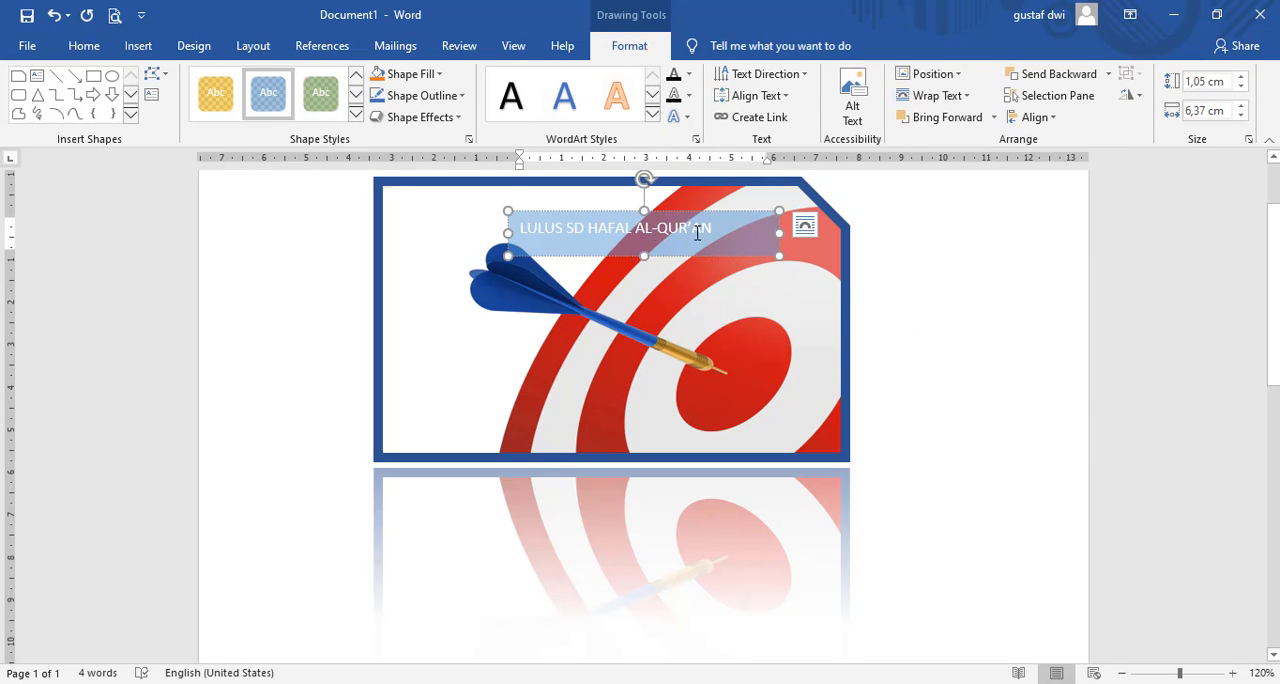
pyautogui.moveTo(714, 229); pyautogui.dragTo(476, 221)
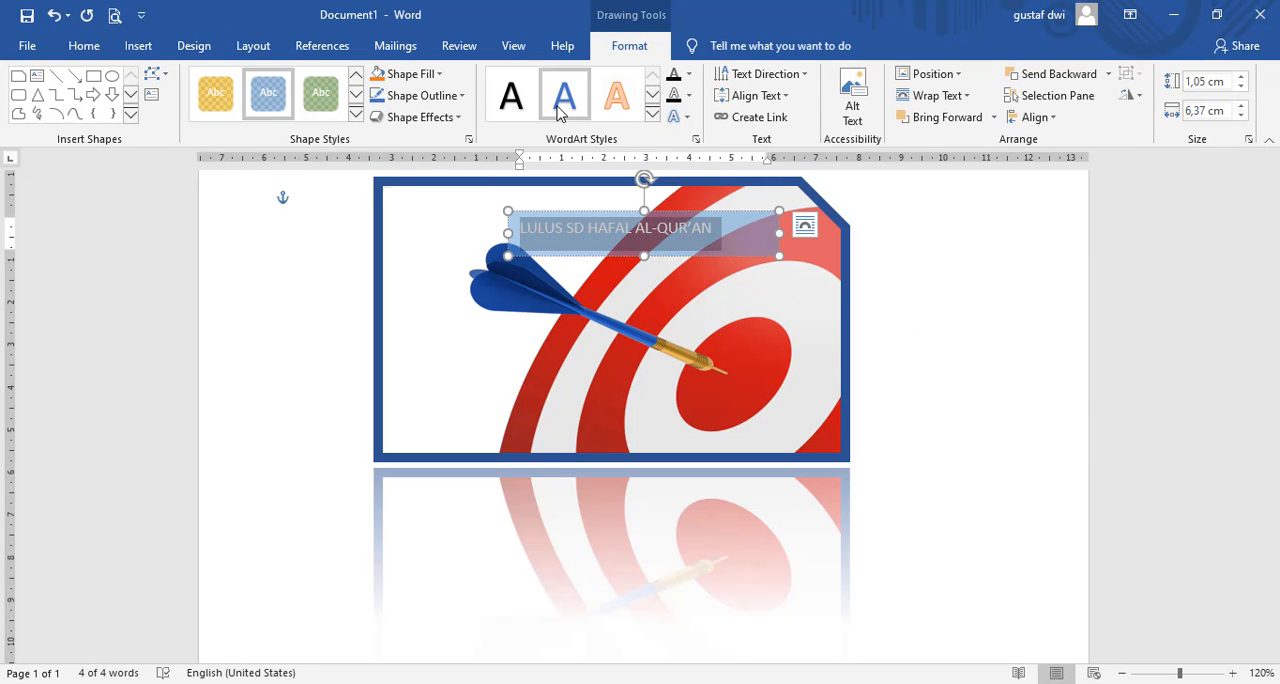
pyautogui.click(84, 45)
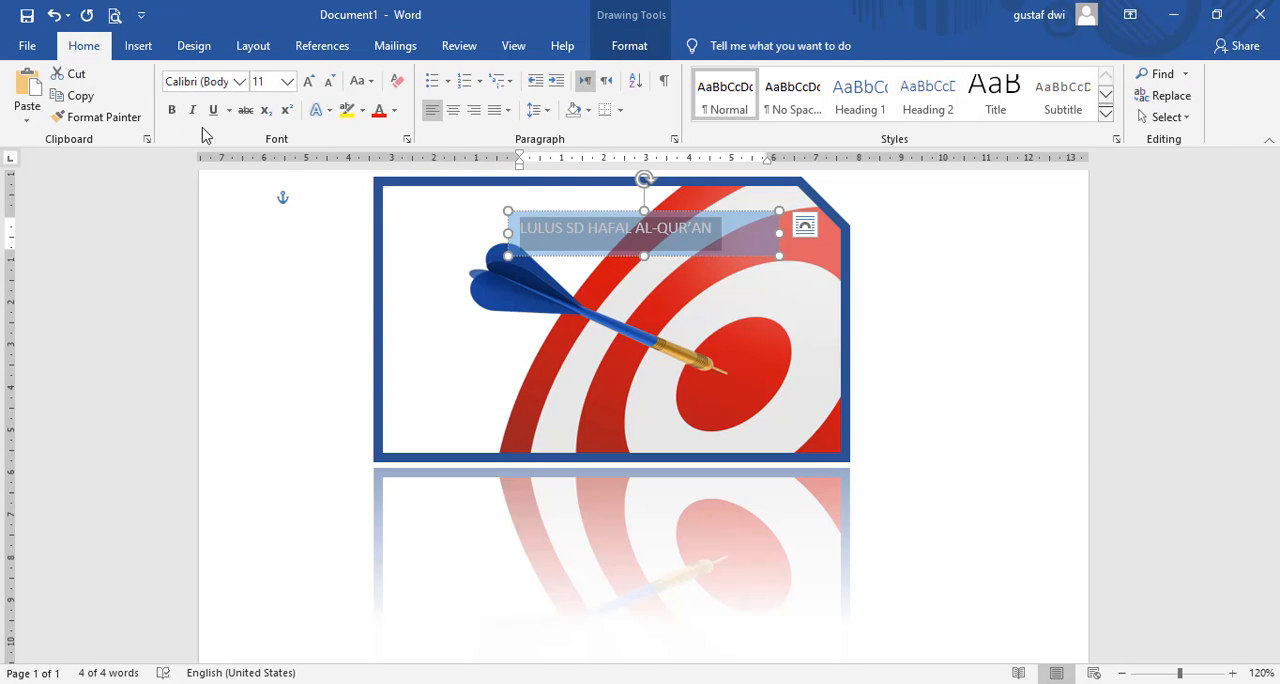
pyautogui.click(287, 81)
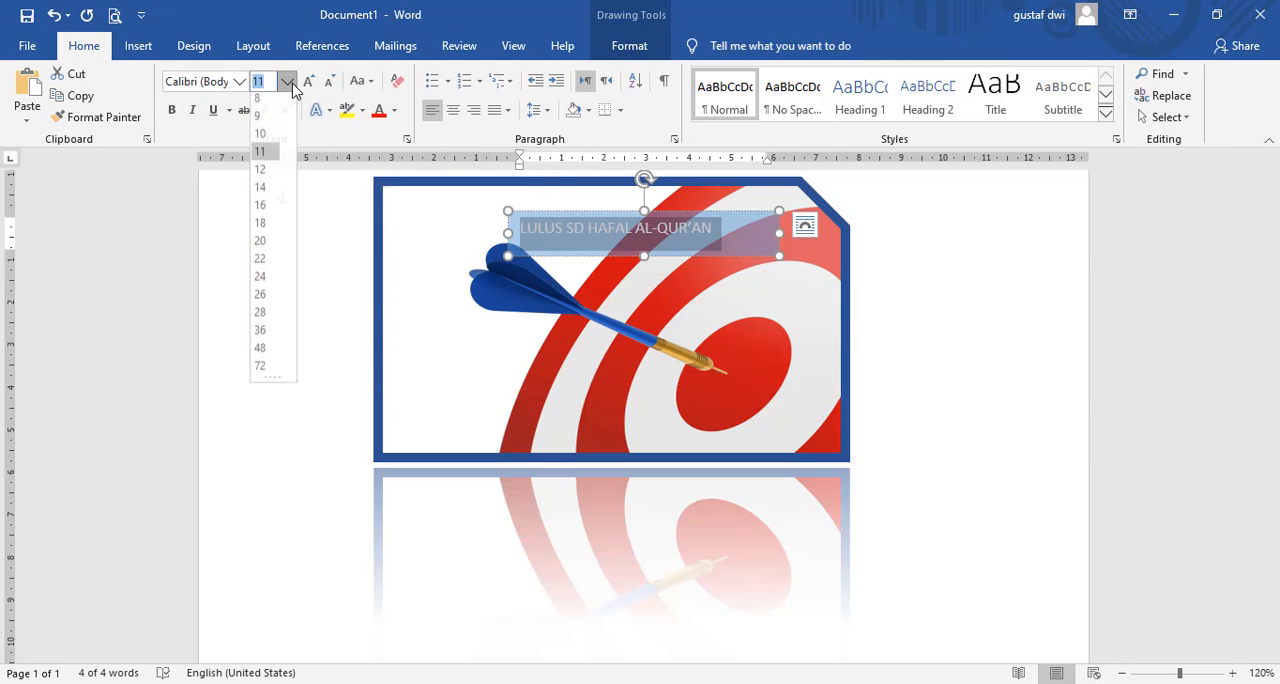
pyautogui.click(262, 246)
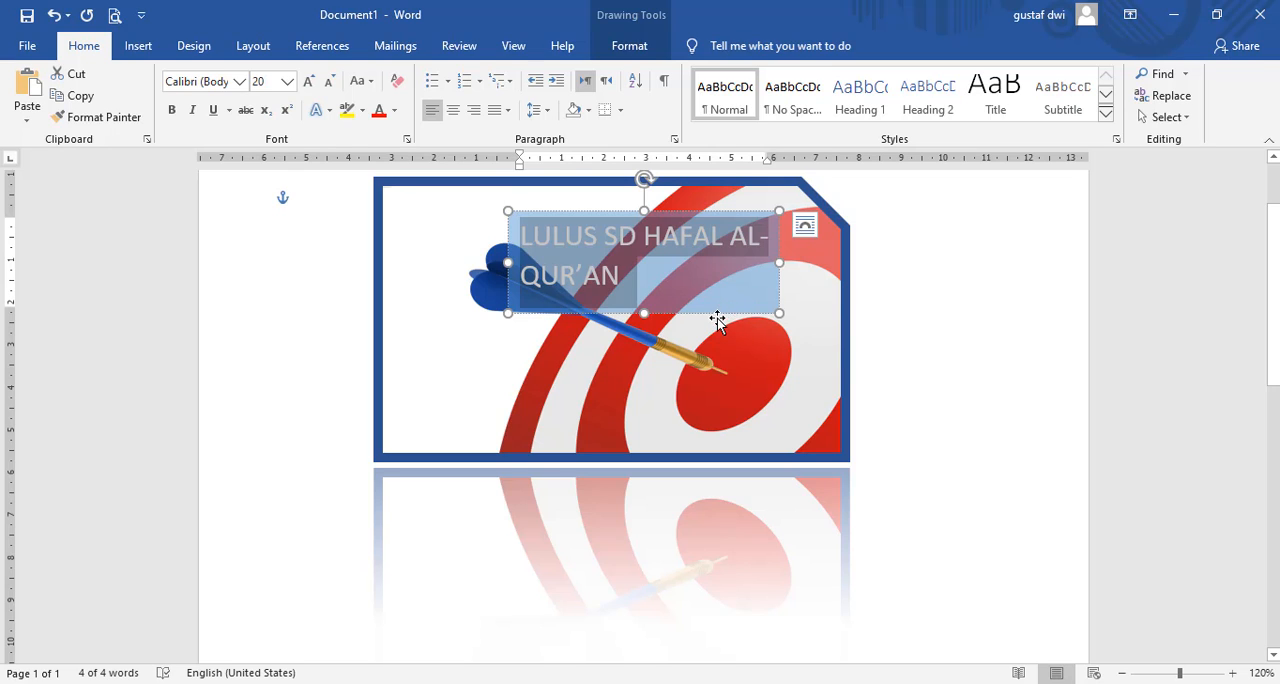
# Step: Widen the text box on both sides to fit its text on one line within the picture
pyautogui.moveTo(508, 263); pyautogui.dragTo(401, 264)
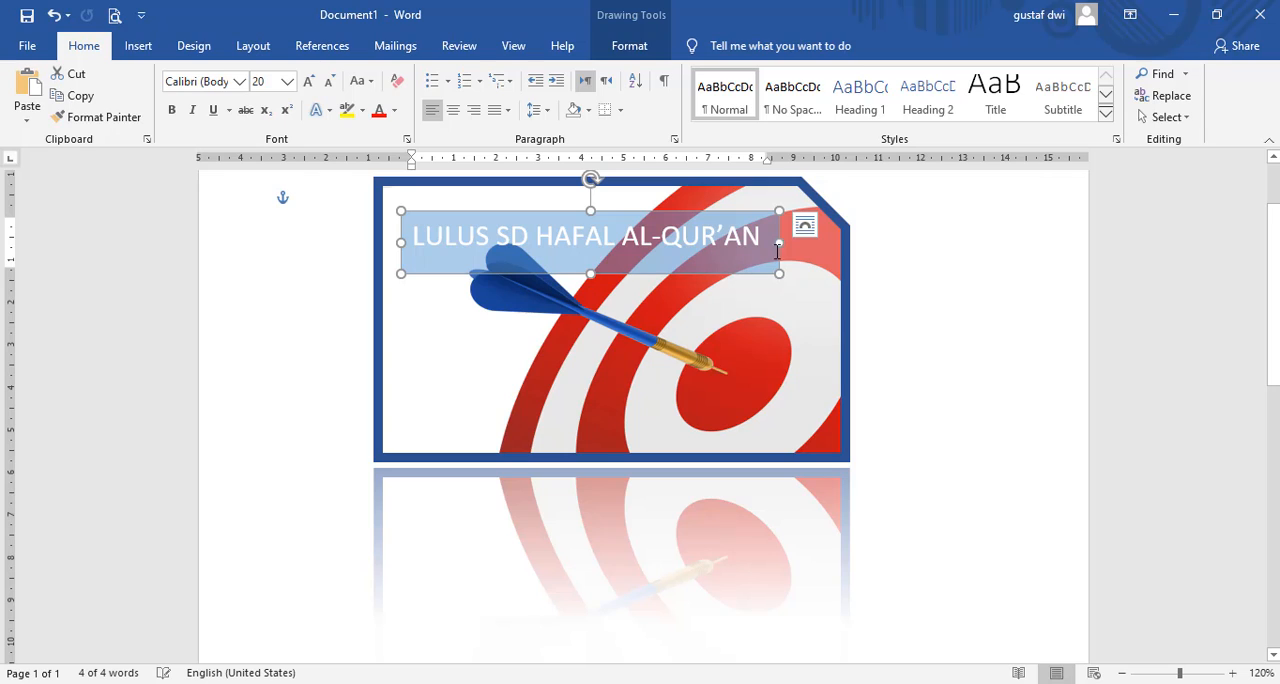
pyautogui.moveTo(779, 243); pyautogui.dragTo(808, 242)
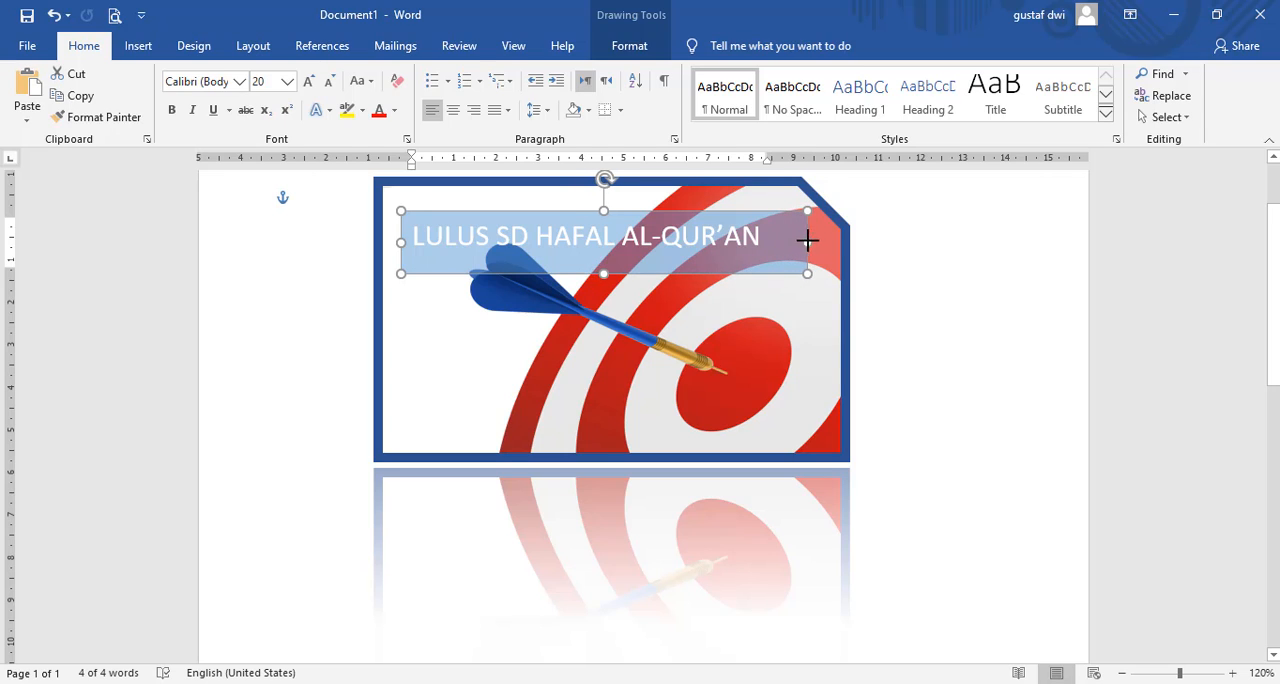
# Step: Change the font color of the whole "LULUS SD HAFAL AL-QUR’AN" line to a darker blue theme shade
pyautogui.click(603, 244)
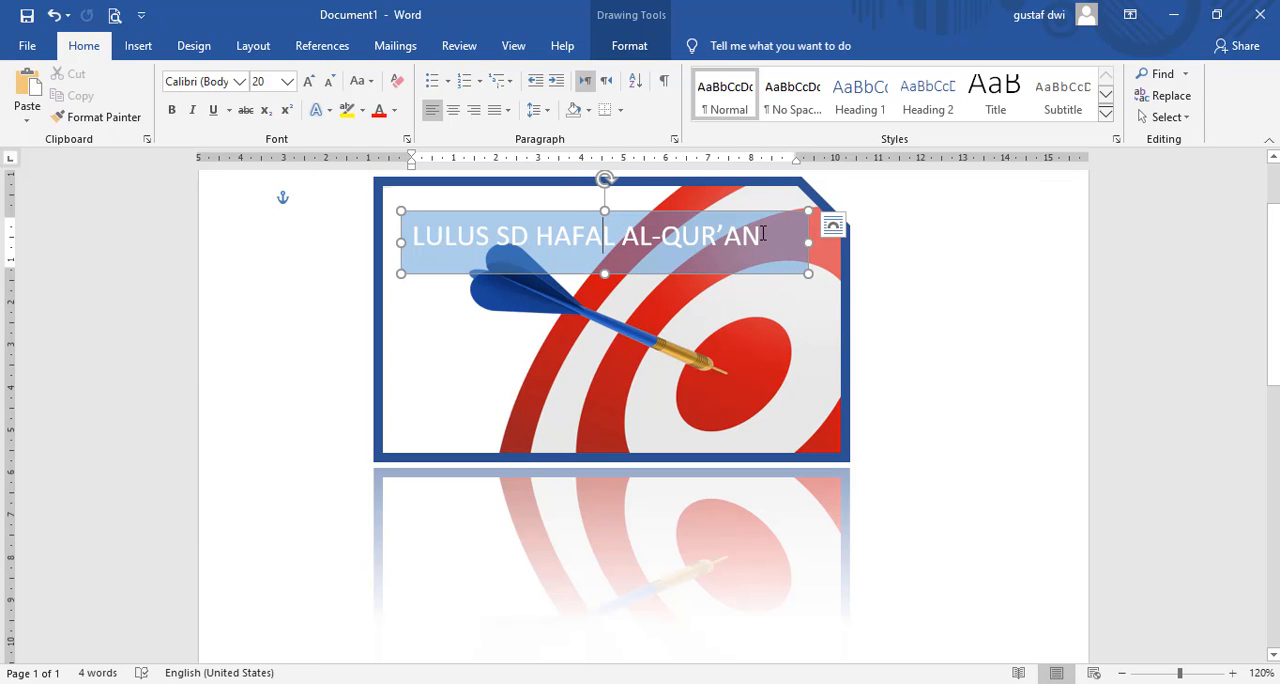
pyautogui.moveTo(763, 233); pyautogui.dragTo(412, 238)
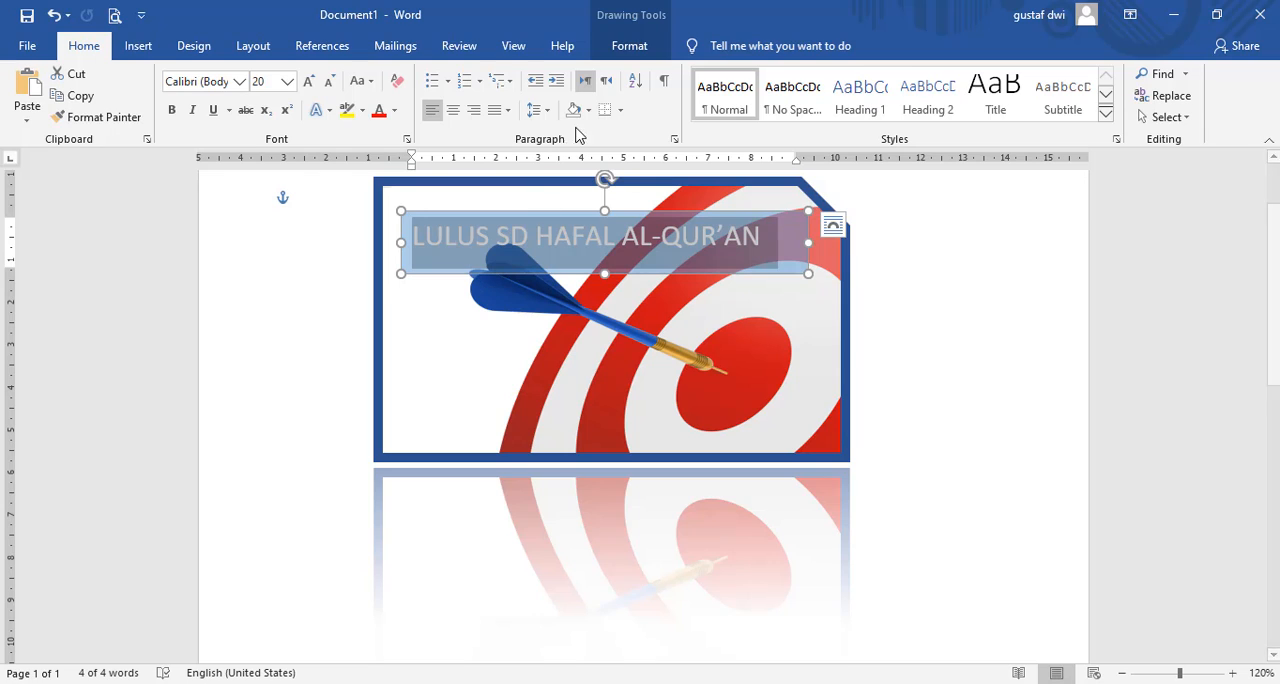
pyautogui.click(395, 110)
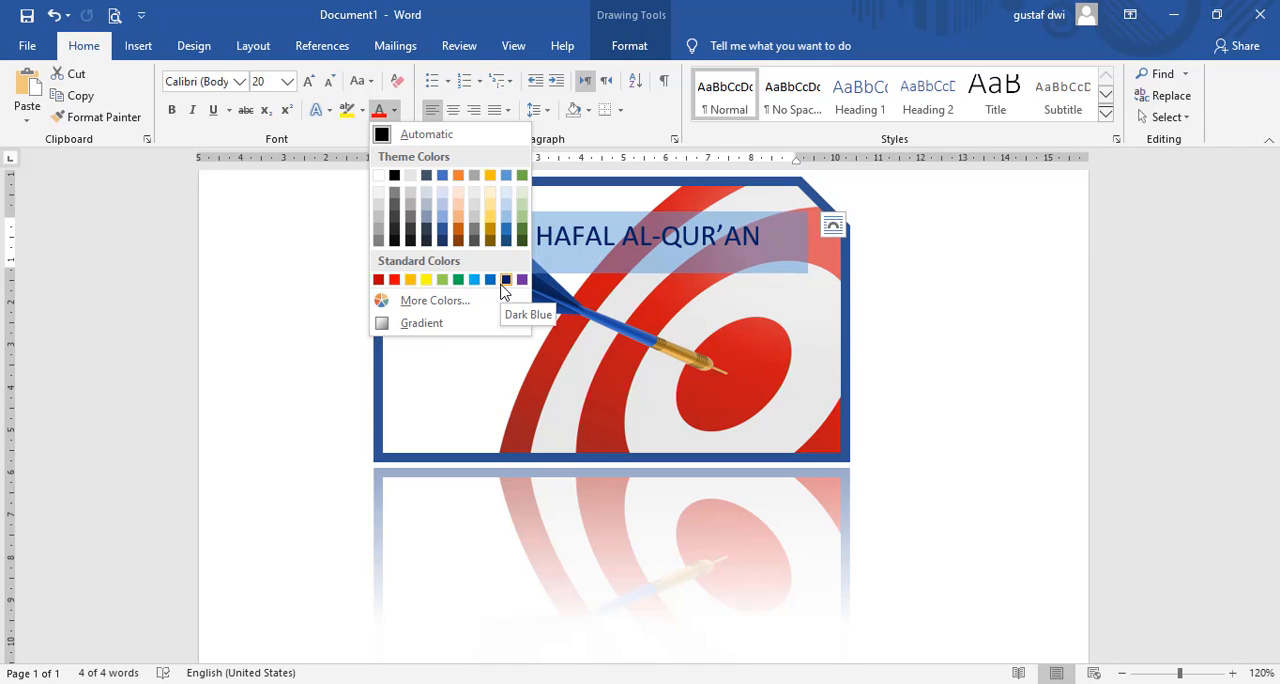
pyautogui.click(442, 236)
pyautogui.click(587, 245)
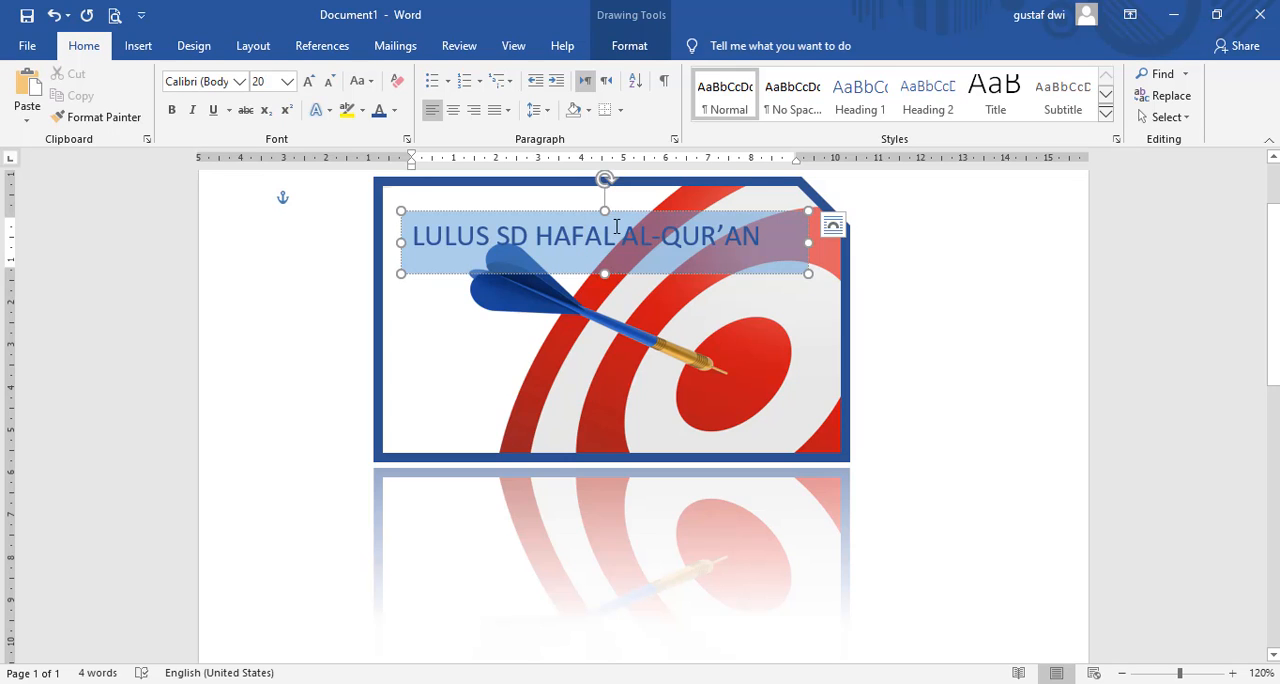
# Step: Move the text box down to the lower part of the picture, just above its bottom border
pyautogui.moveTo(618, 218); pyautogui.dragTo(633, 391)
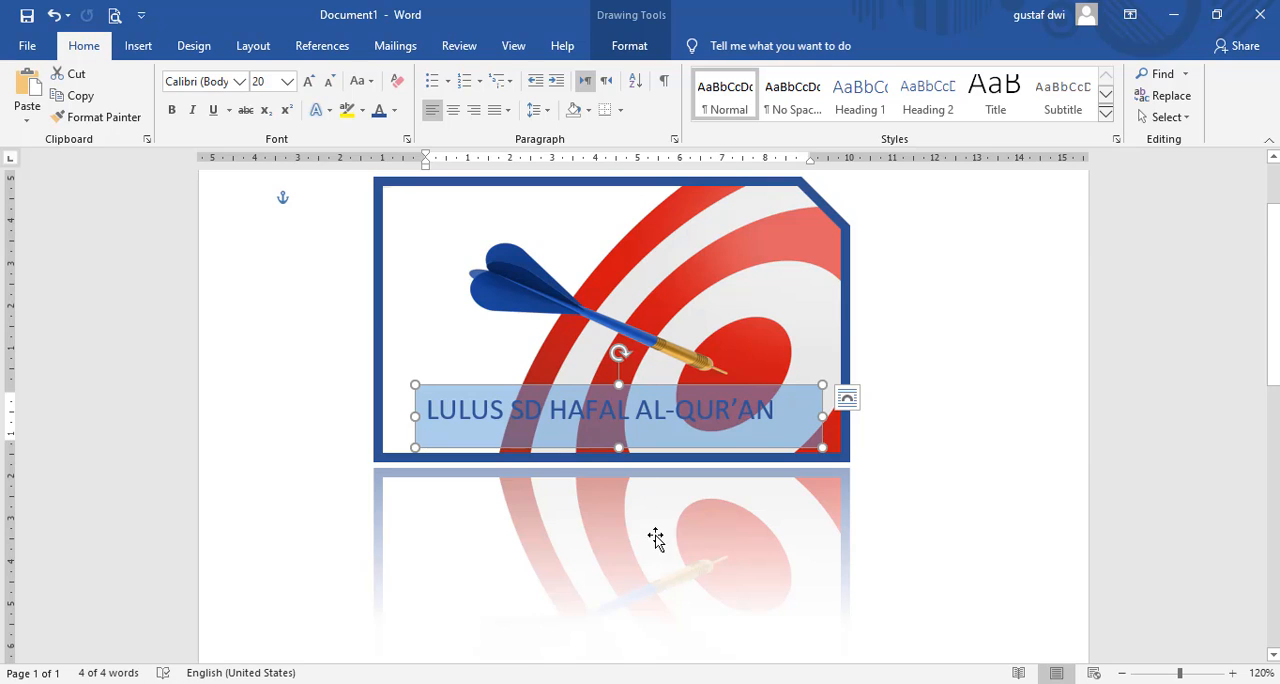
pyautogui.click(820, 509)
pyautogui.doubleClick(702, 418)
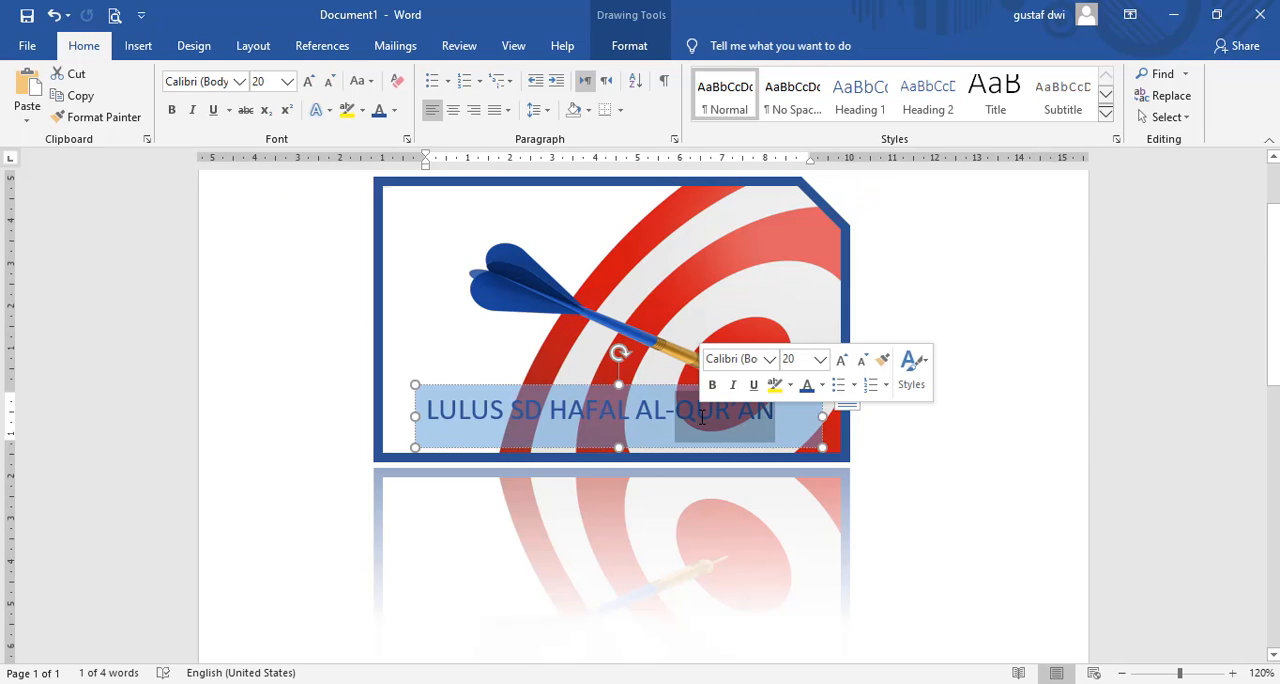
# Step: Change the font color of the whole "LULUS SD HAFAL AL-QUR’AN" line to standard yellow
pyautogui.hotkey('ctrl', 'a')
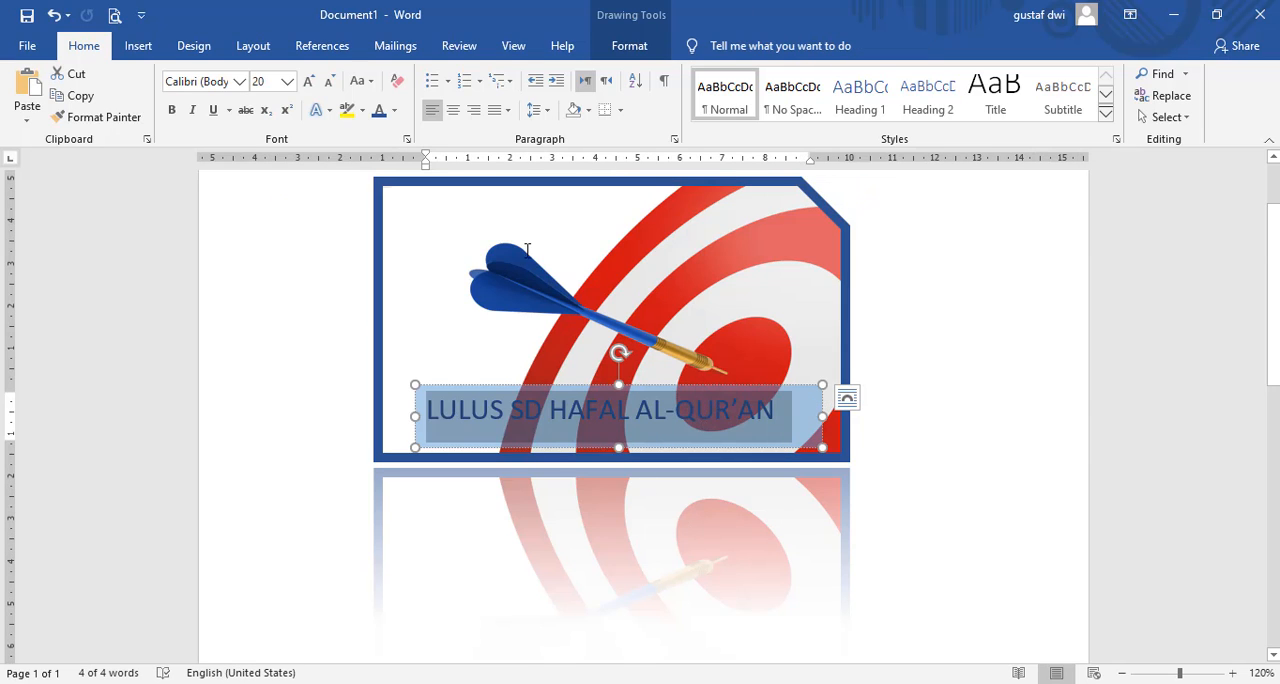
pyautogui.click(396, 114)
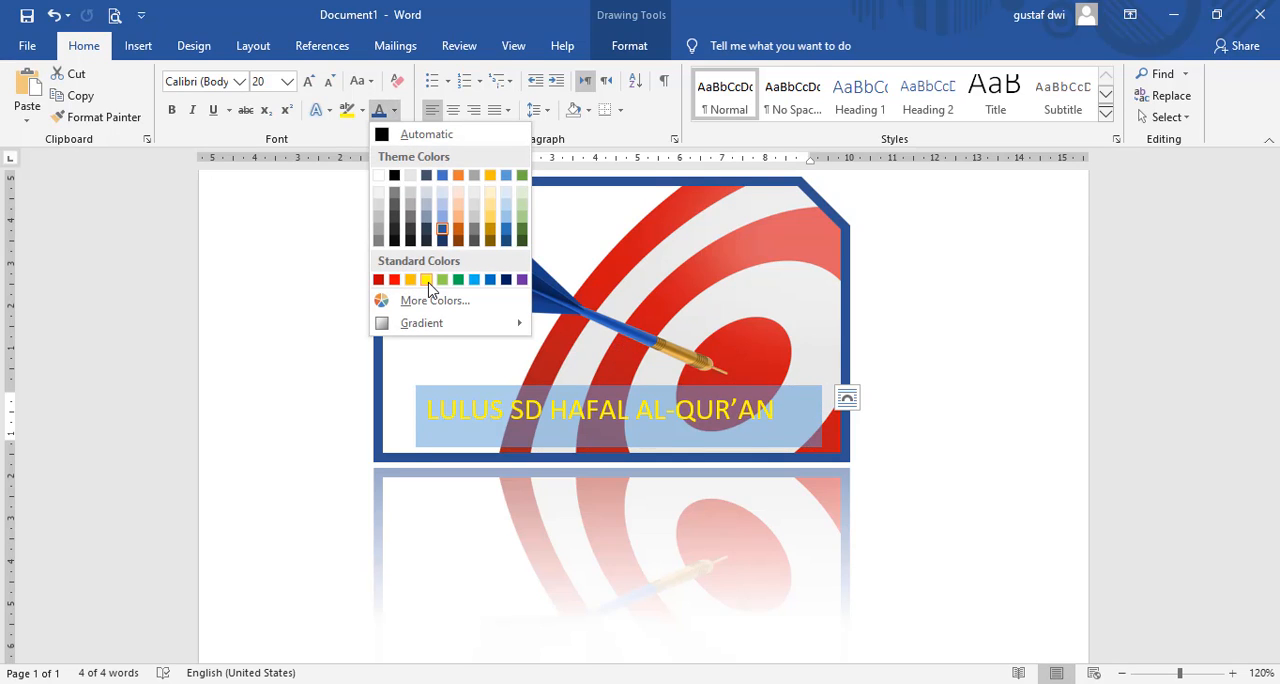
pyautogui.click(427, 282)
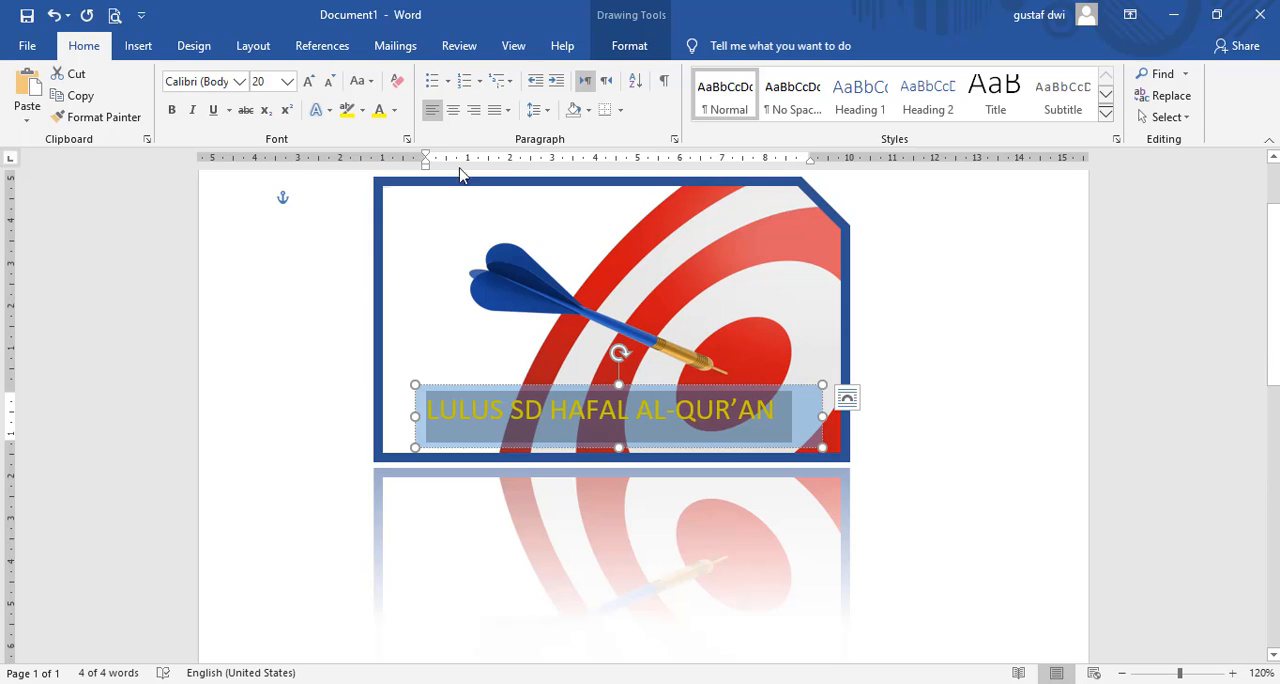
# Step: Center the selected line within the text box and make it bold
pyautogui.click(451, 112)
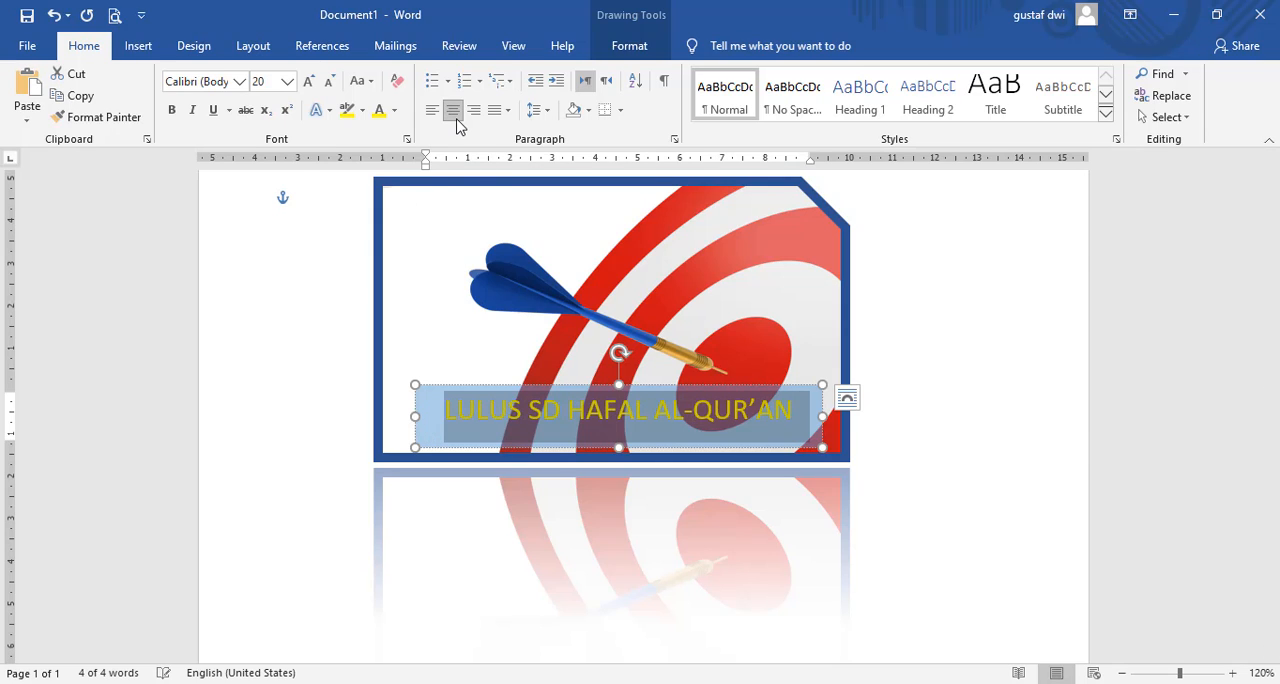
pyautogui.click(172, 112)
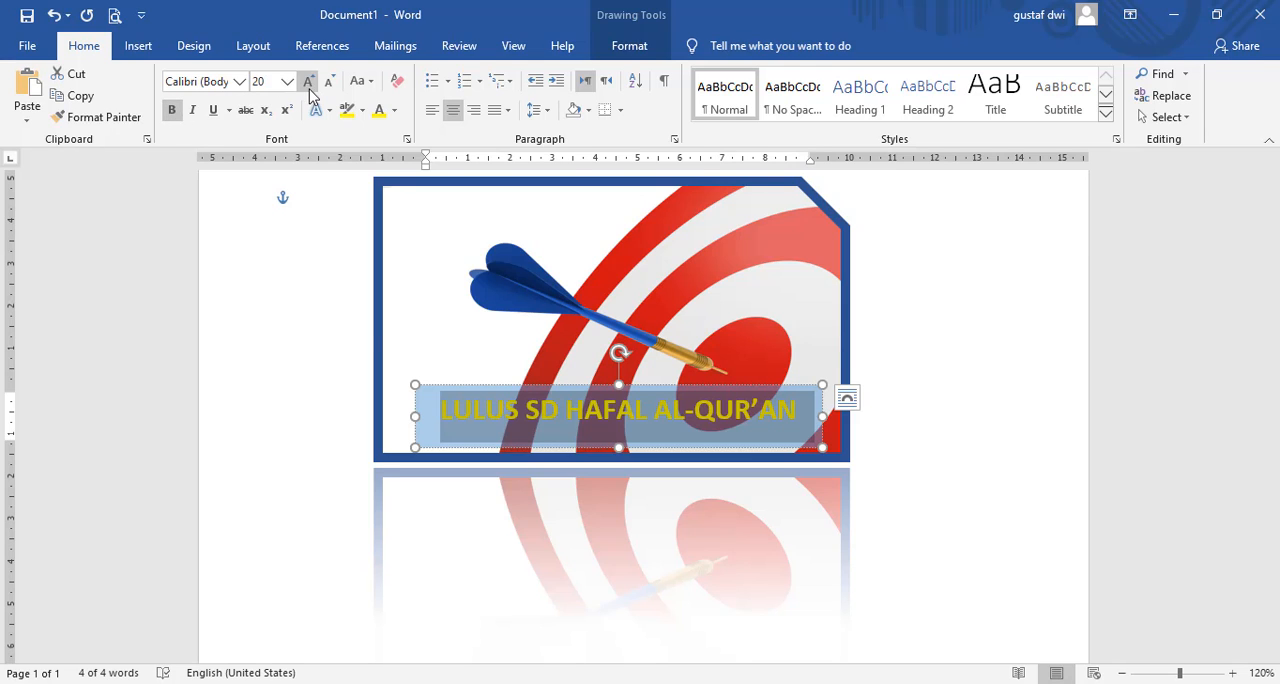
# Step: Change the font color of the bold line to the darkest shade of the black theme color
pyautogui.click(394, 110)
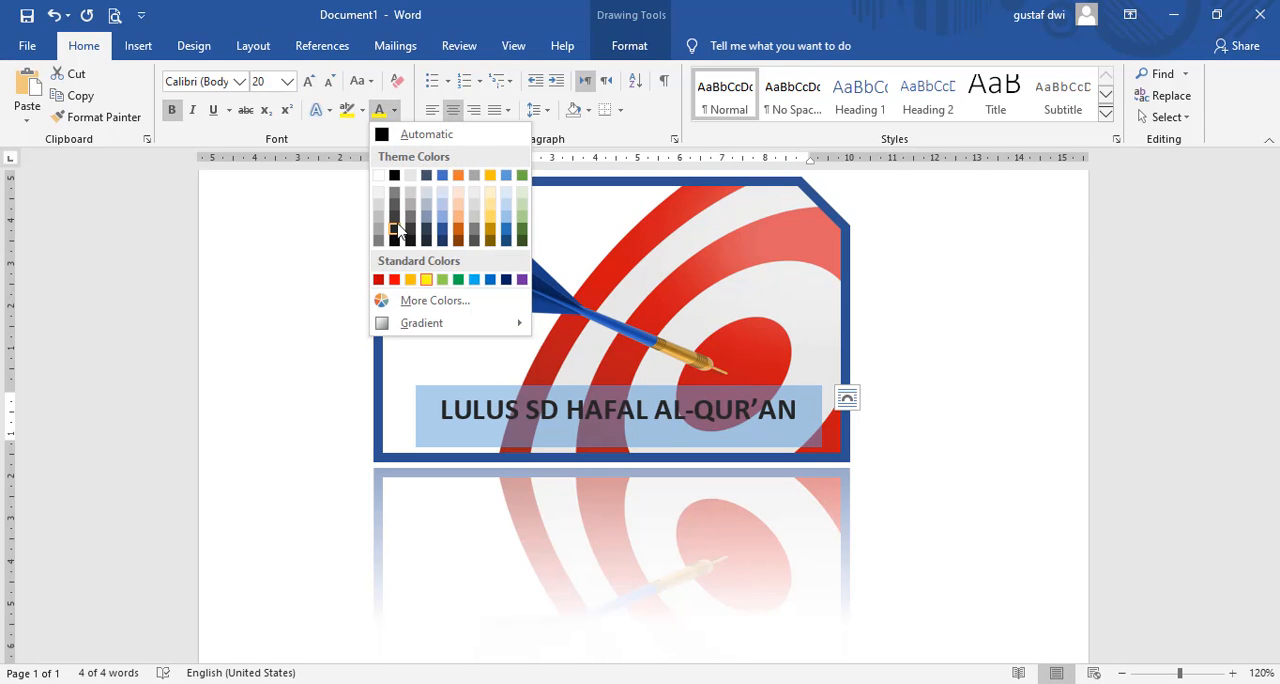
pyautogui.click(397, 245)
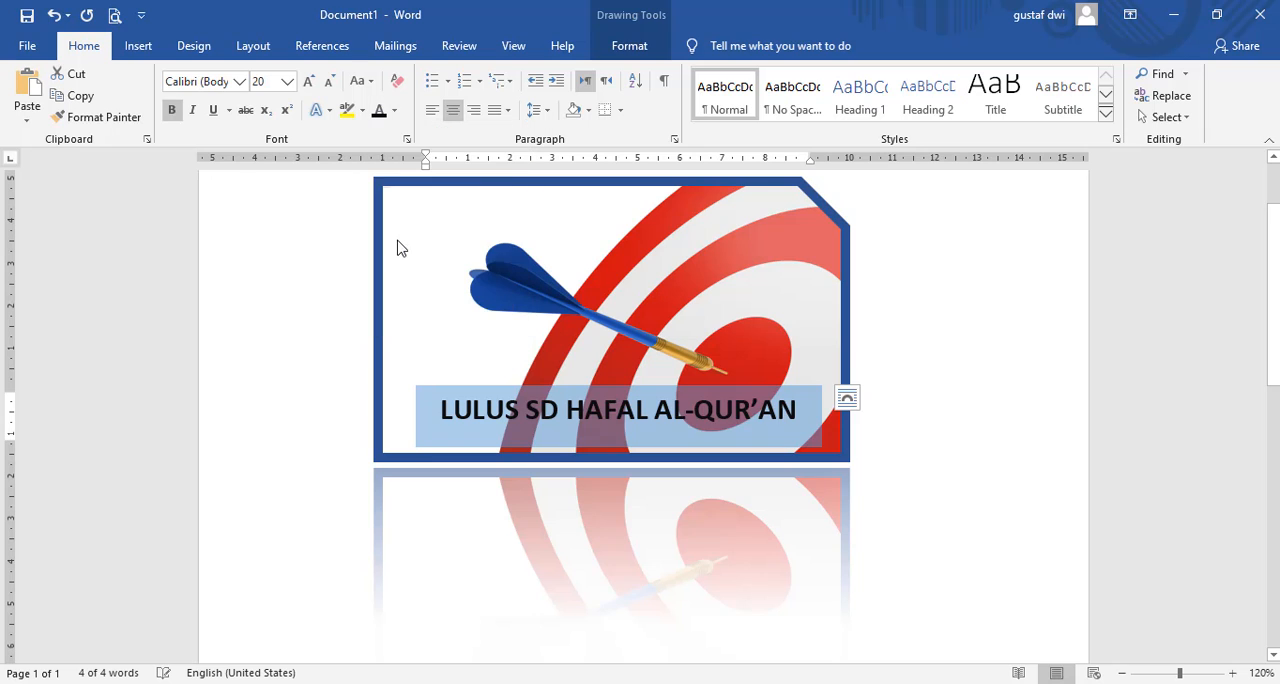
# Step: Apply the "Transparent - Orange, Accent 2" preset shape style to the text box
pyautogui.click(720, 430)
pyautogui.doubleClick(720, 430)
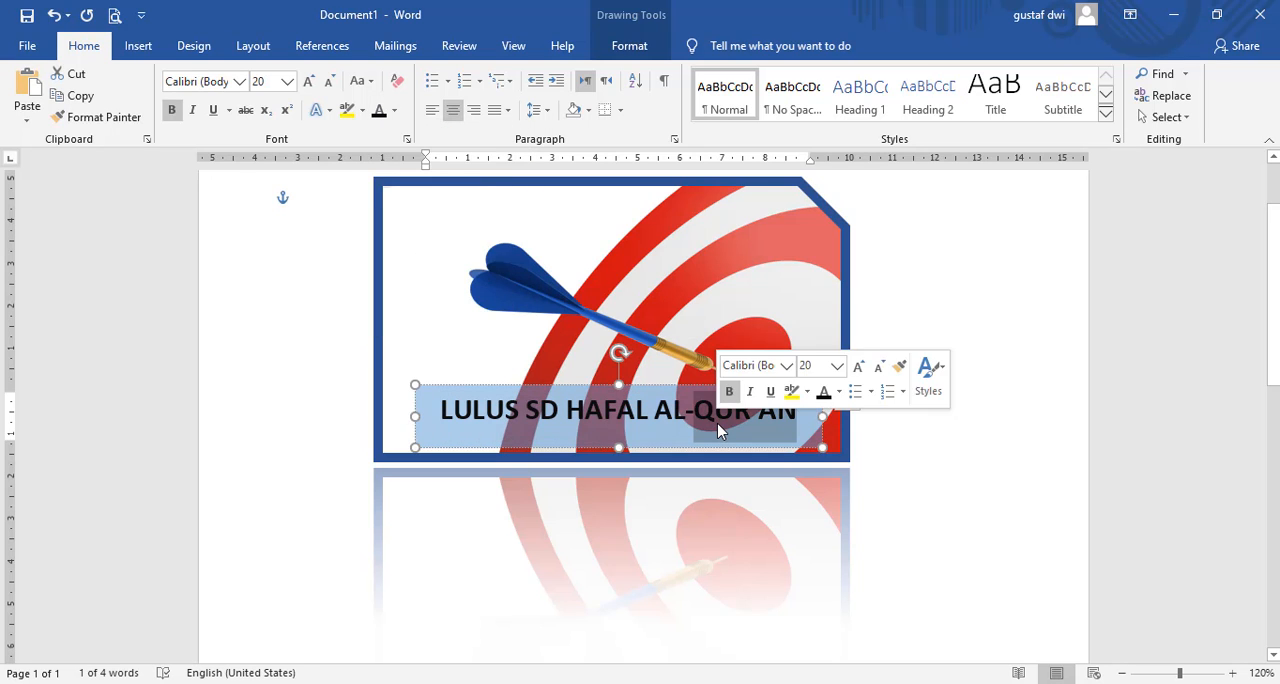
pyautogui.hotkey('ctrl', 'a')
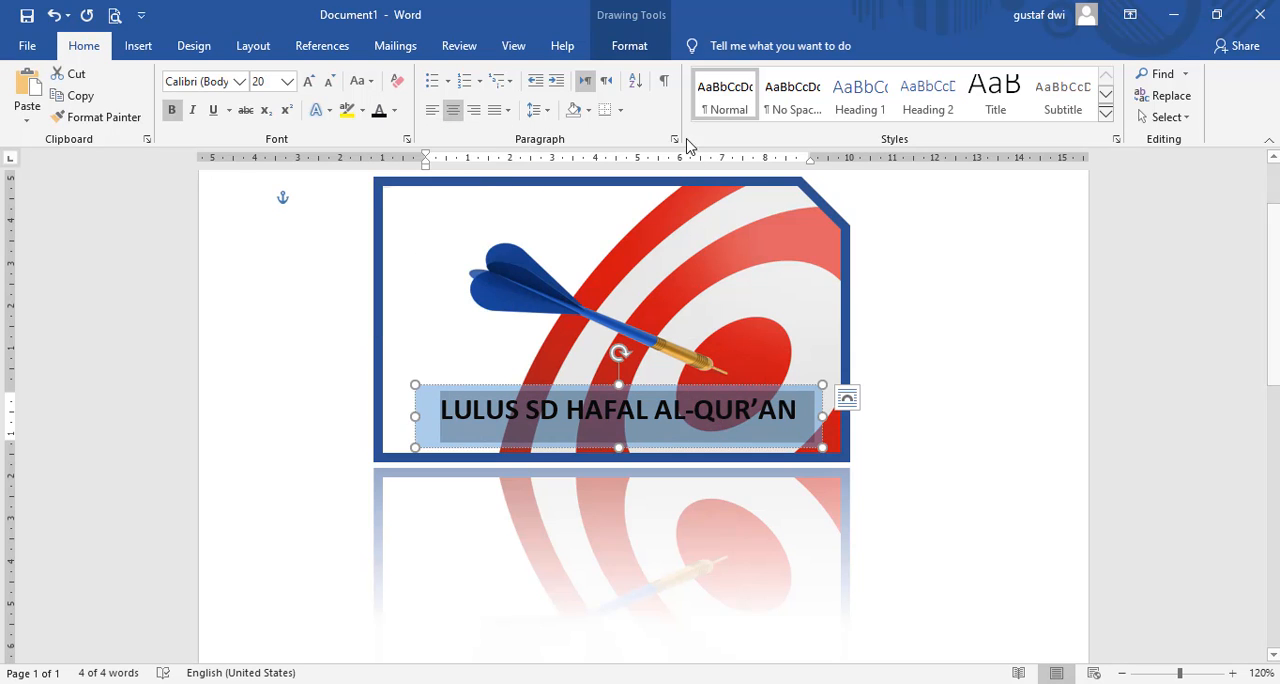
pyautogui.click(640, 48)
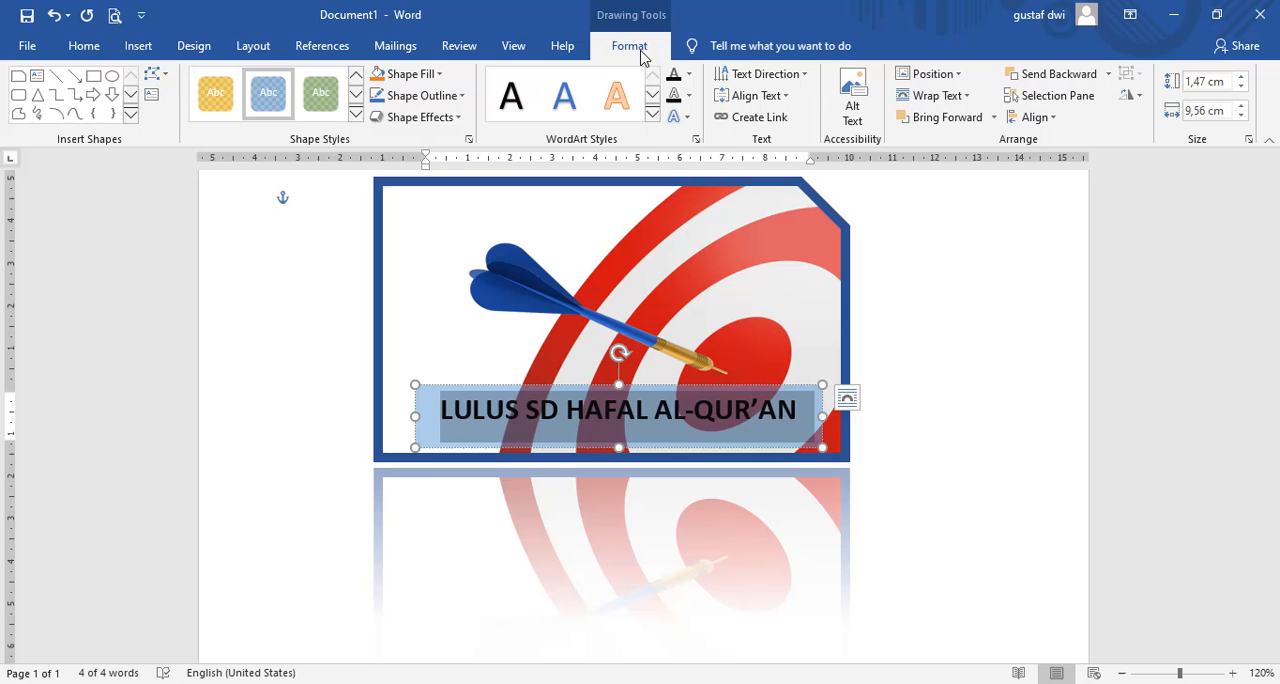
pyautogui.click(356, 114)
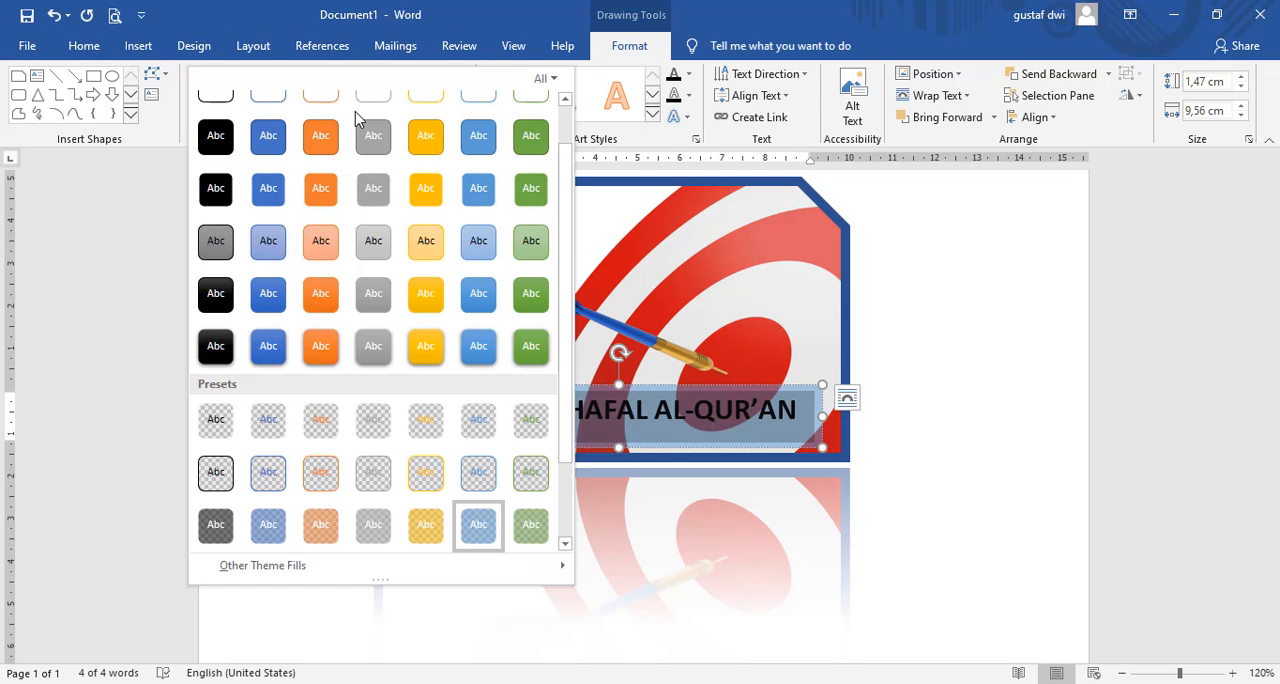
pyautogui.click(337, 417)
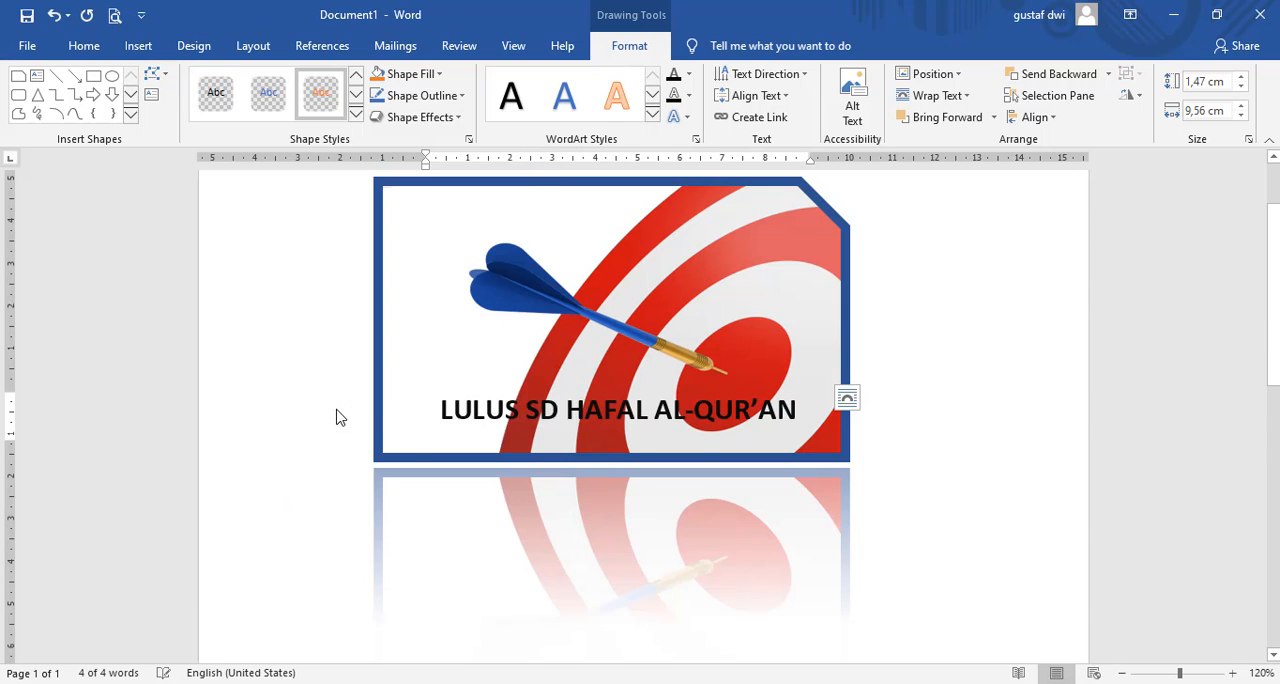
# Step: Lower the text box's upper edge to reduce its height to about 1.02 cm
pyautogui.click(633, 432)
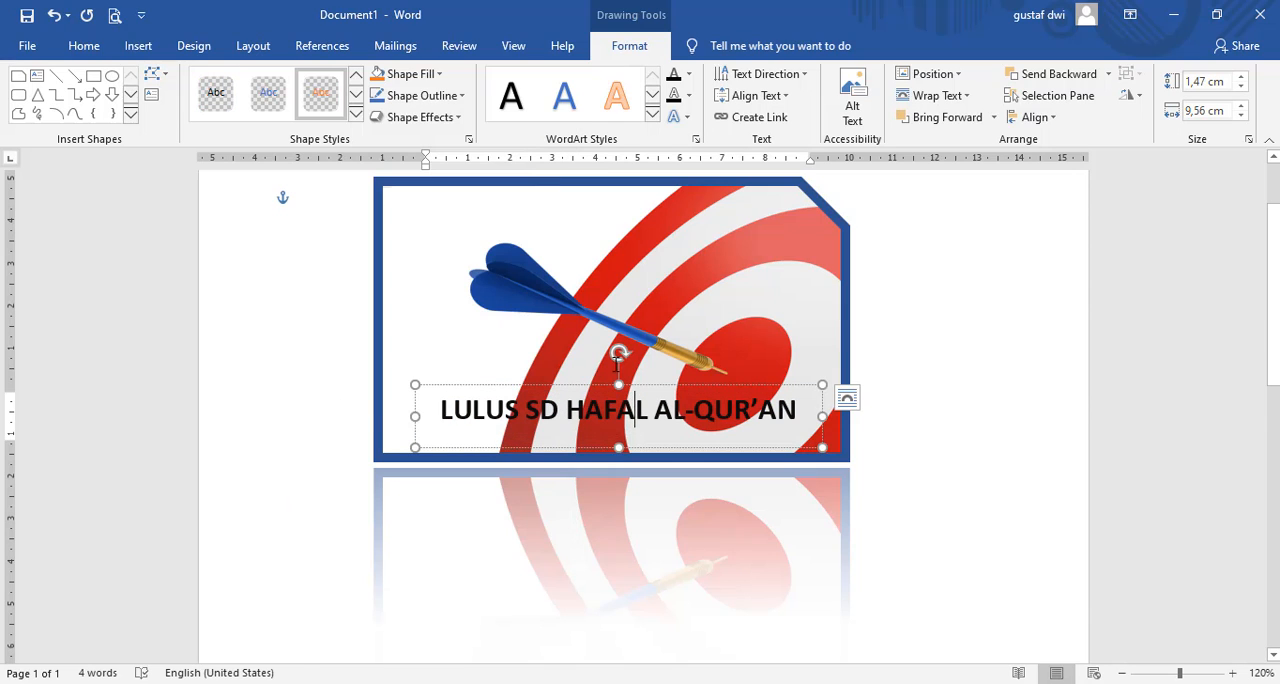
pyautogui.click(436, 352)
pyautogui.click(619, 385)
pyautogui.moveTo(619, 385); pyautogui.dragTo(598, 404)
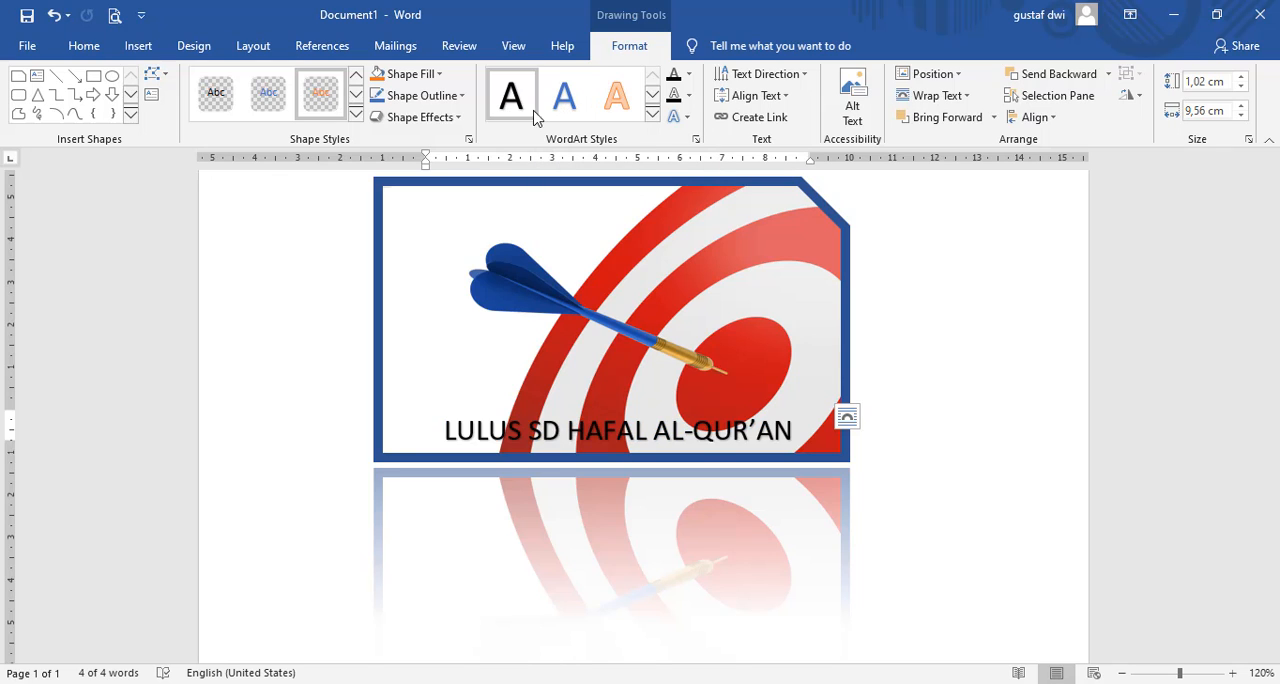
# Step: Apply the WordArt style with black fill, white outline and blue Accent color 5 hard shadow to the text, and deselect the text box
pyautogui.click(653, 116)
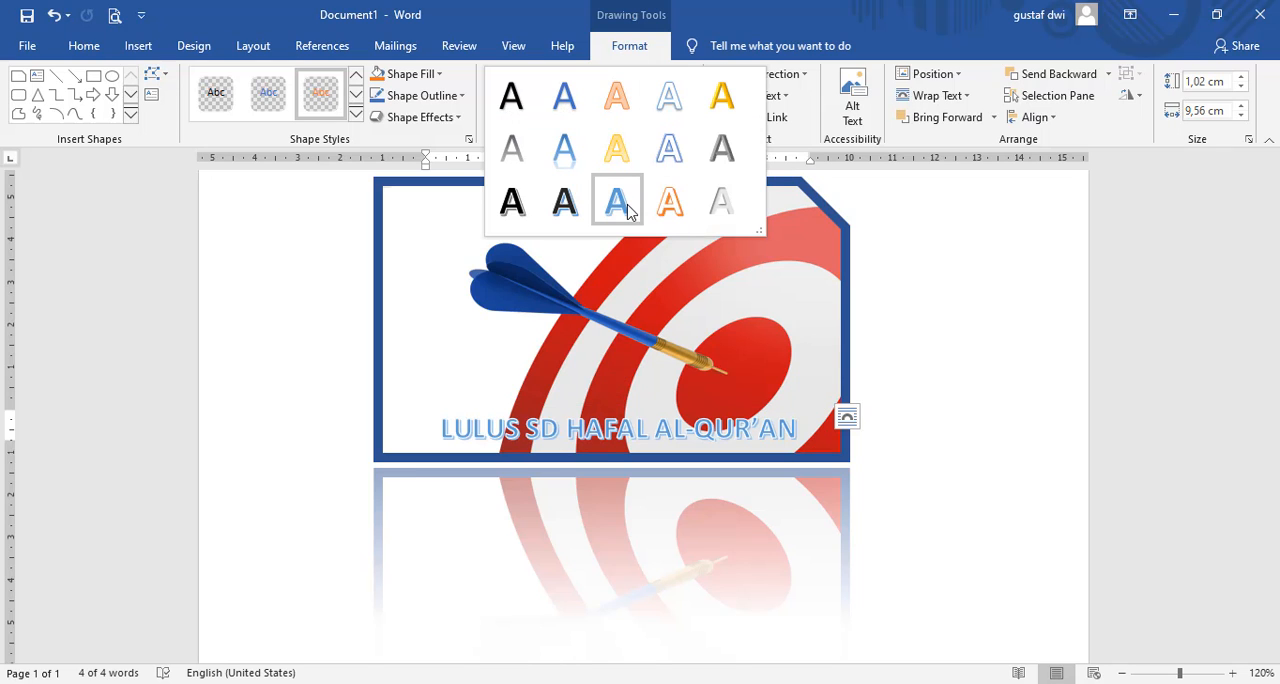
pyautogui.click(572, 206)
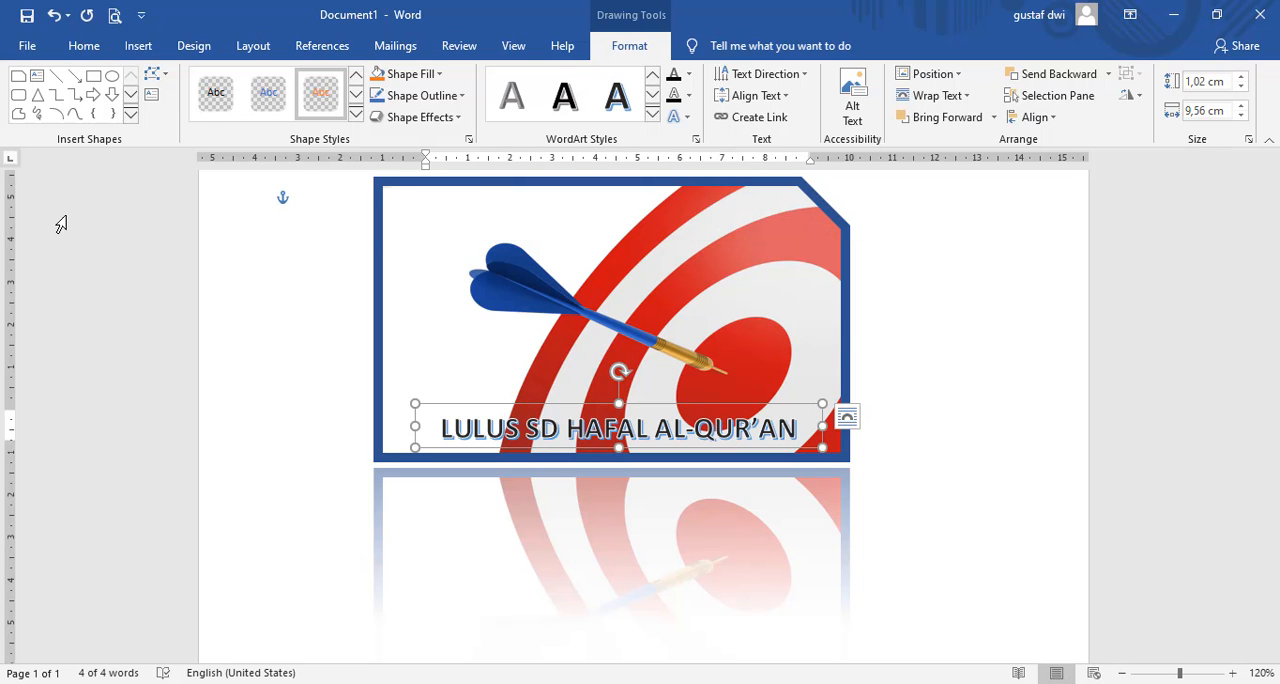
pyautogui.click(147, 268)
pyautogui.click(903, 320)
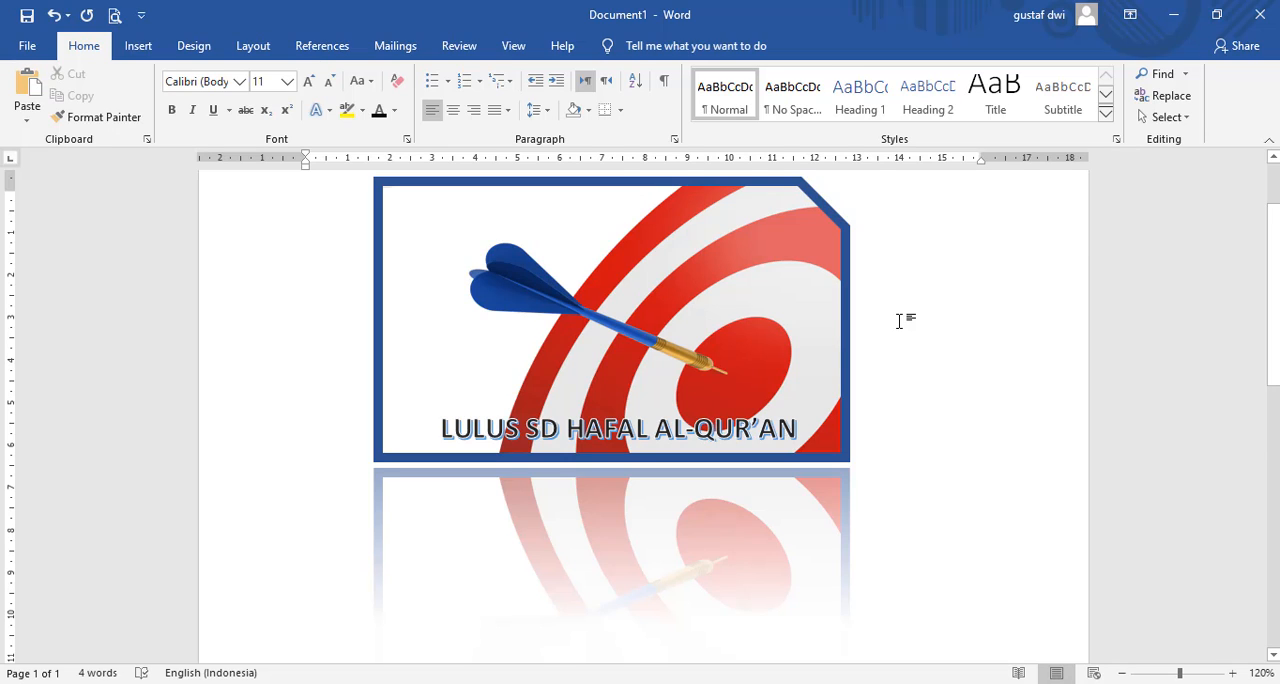
# Step: Change the font of the whole "LULUS SD HAFAL AL-QUR’AN" line to Impact
pyautogui.click(647, 432)
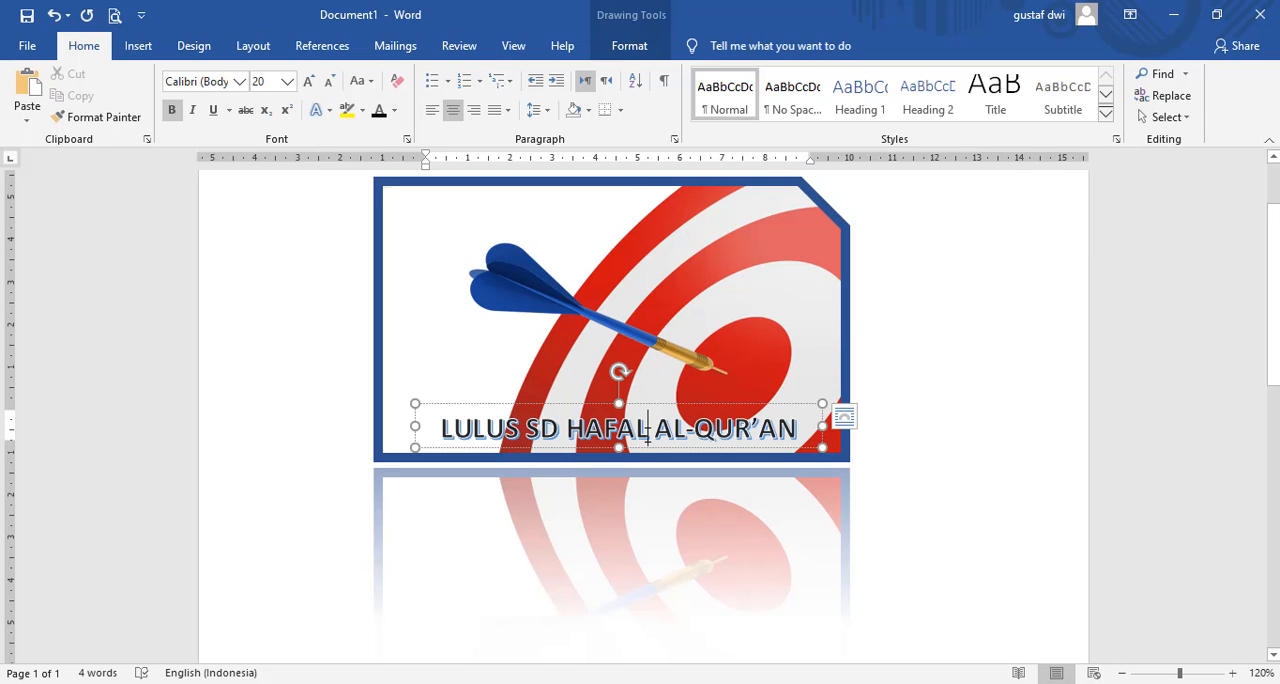
pyautogui.hotkey('ctrl', 'a')
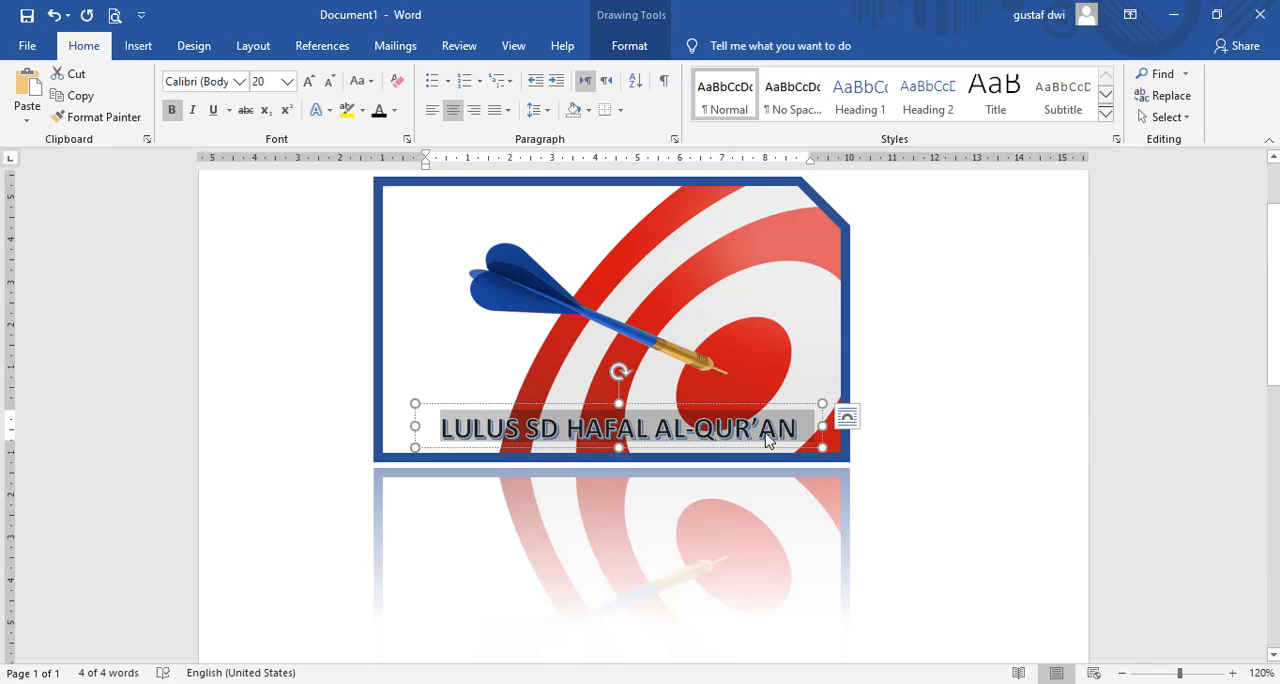
pyautogui.click(240, 83)
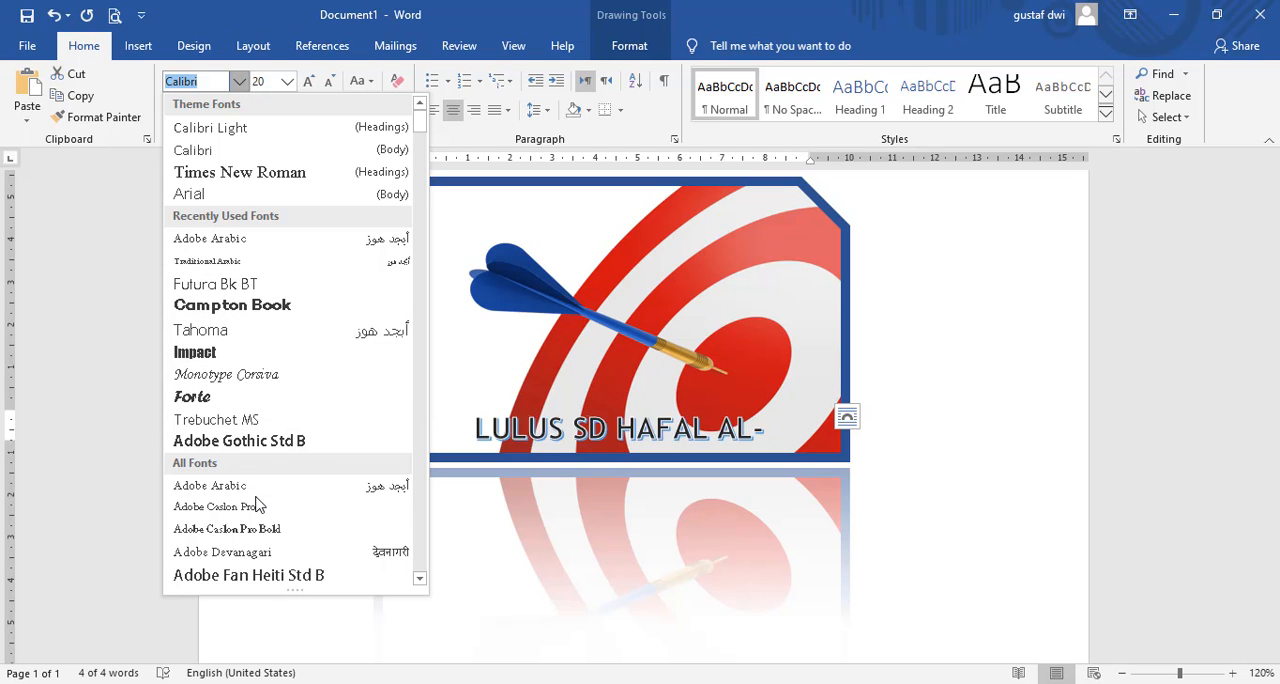
pyautogui.scroll(-5, 271, 500)
pyautogui.scroll(-10, 258, 342)
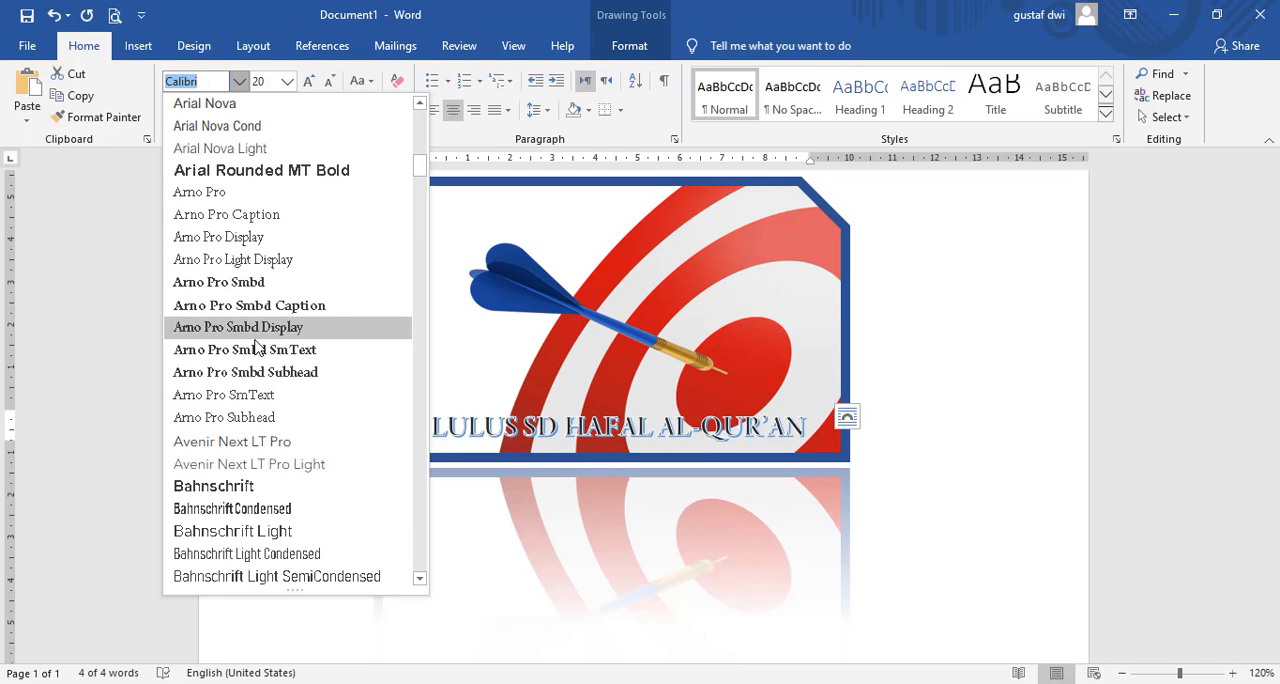
pyautogui.scroll(-6, 256, 350)
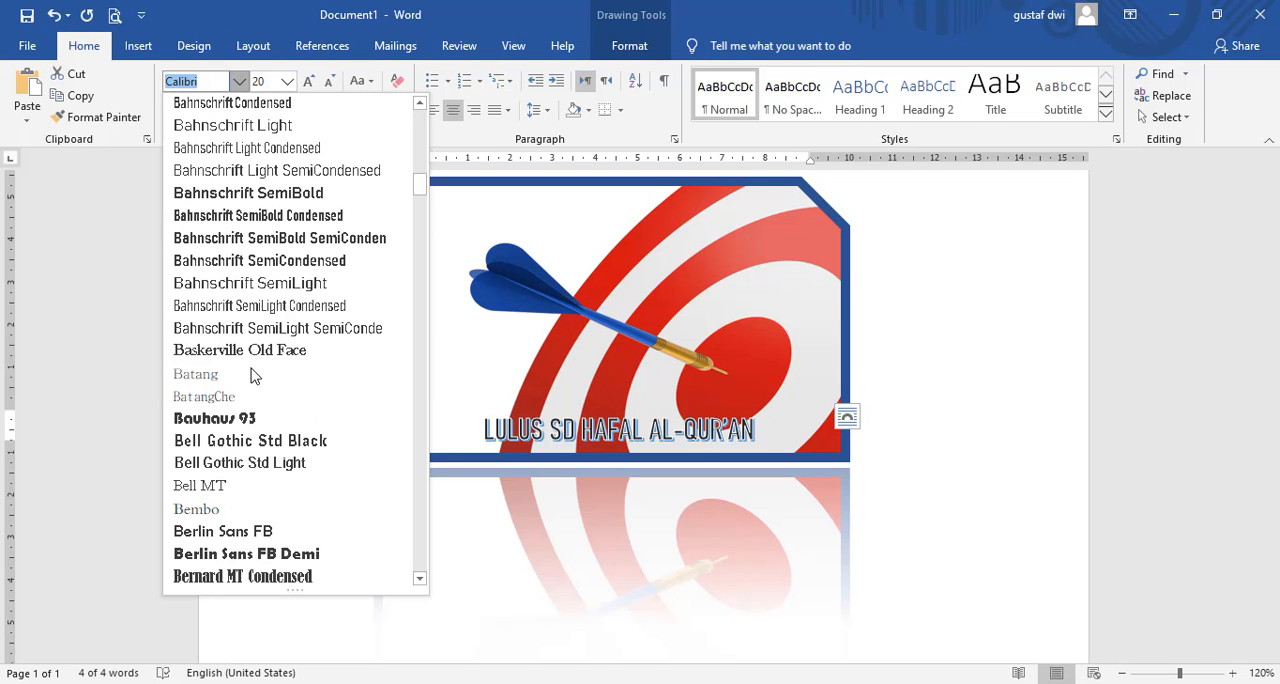
pyautogui.scroll(-3, 253, 375)
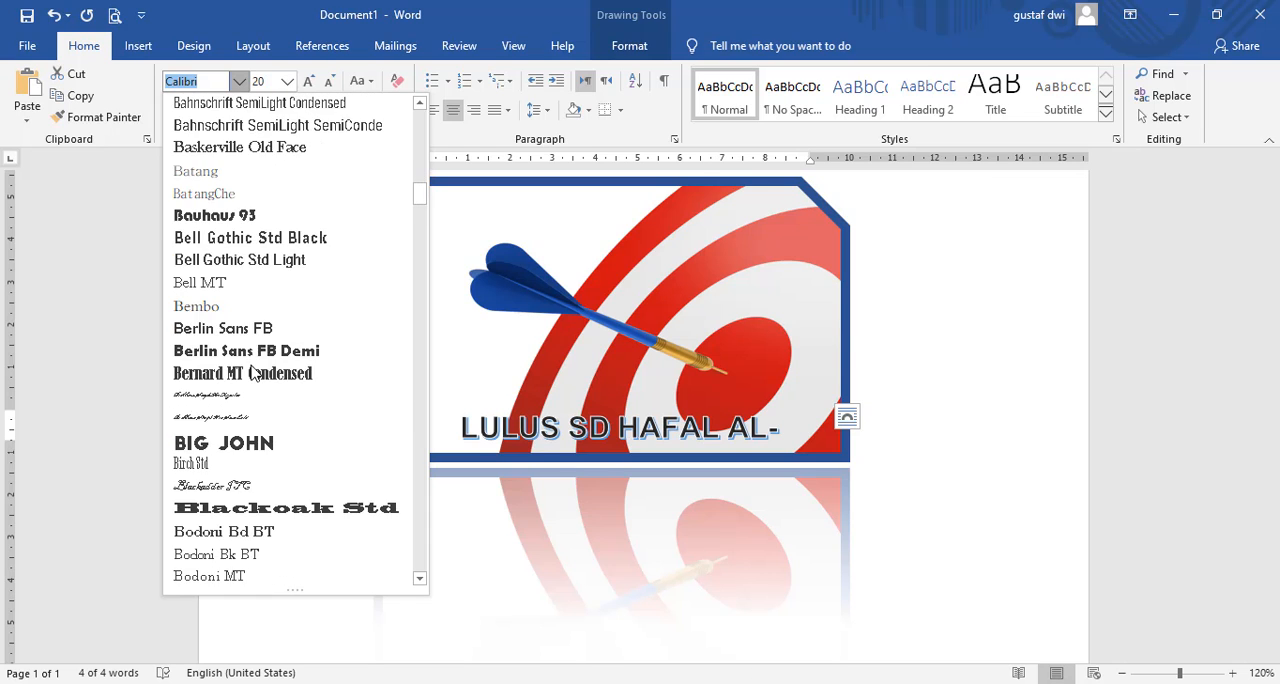
pyautogui.scroll(-6, 253, 373)
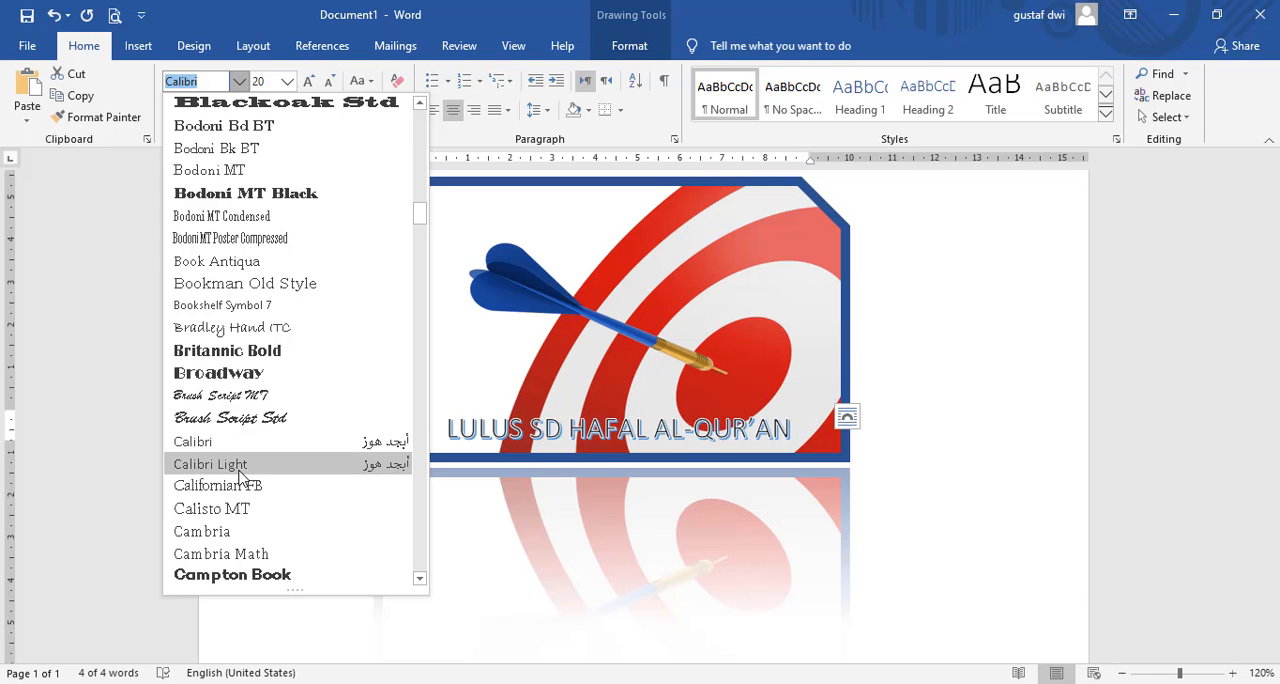
pyautogui.scroll(-15, 240, 478)
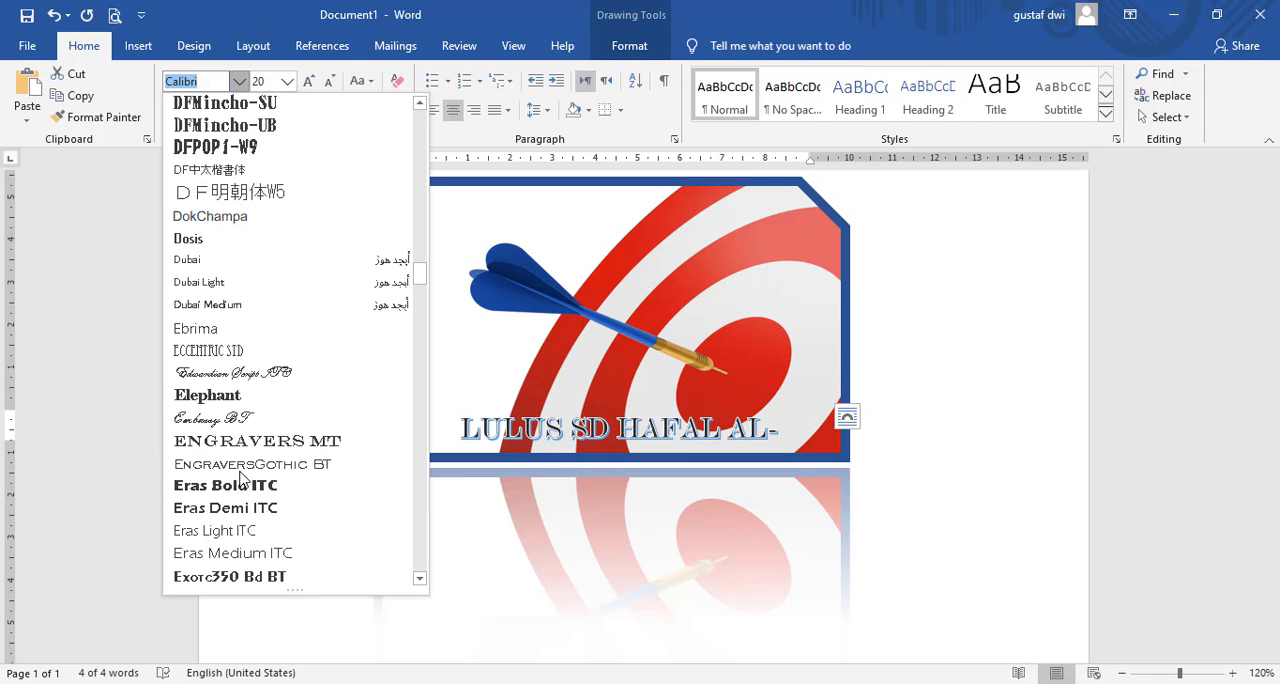
pyautogui.write('Impact')
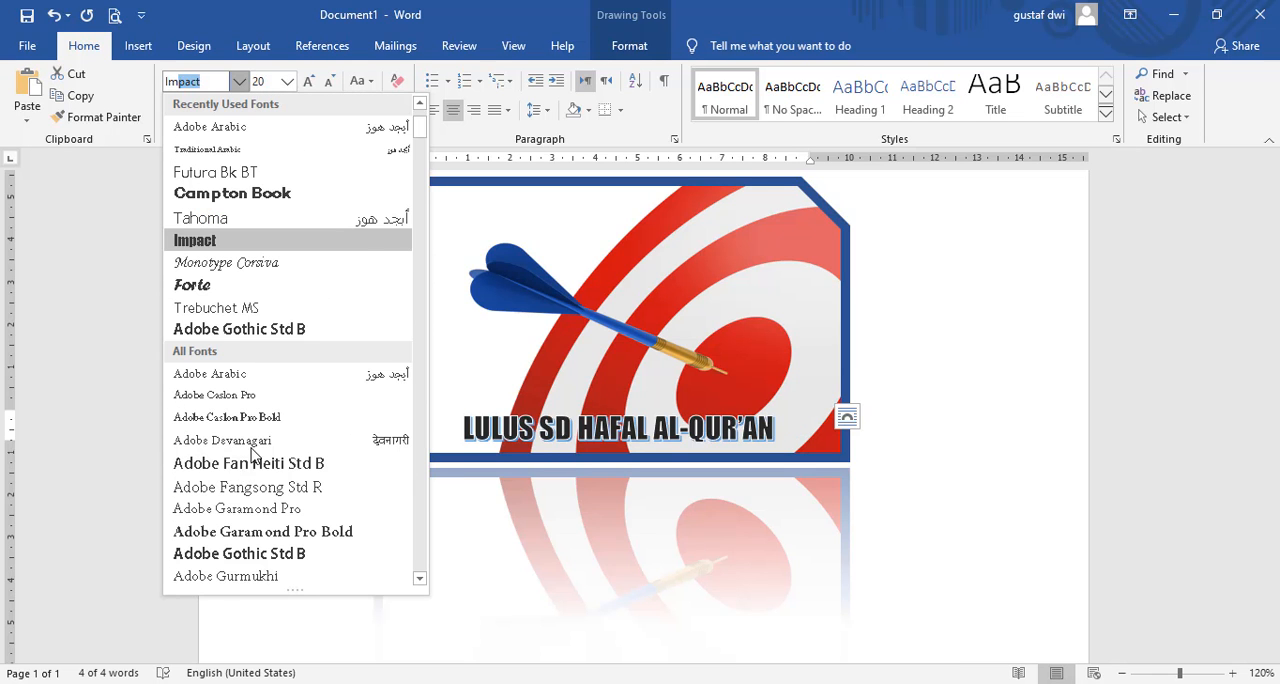
pyautogui.click(224, 251)
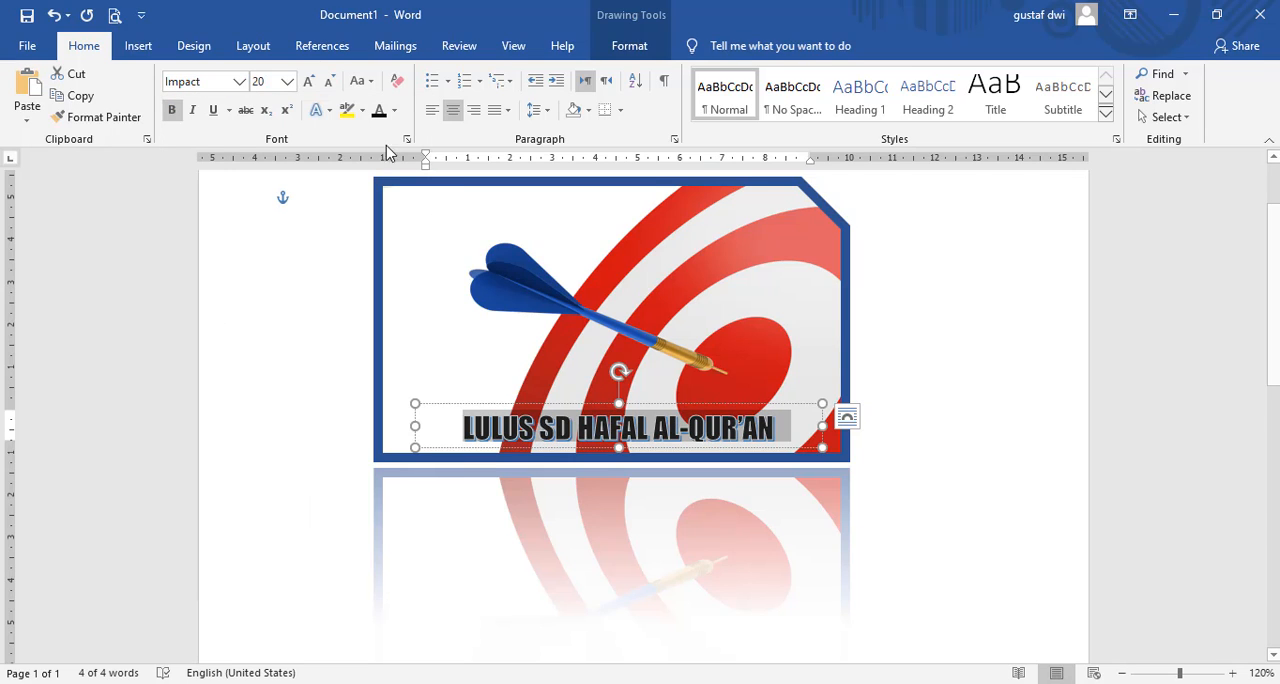
# Step: Increase the line's font size to 24 and extend the text box upward so the letters fit fully
pyautogui.click(308, 84)
pyautogui.click(308, 84)
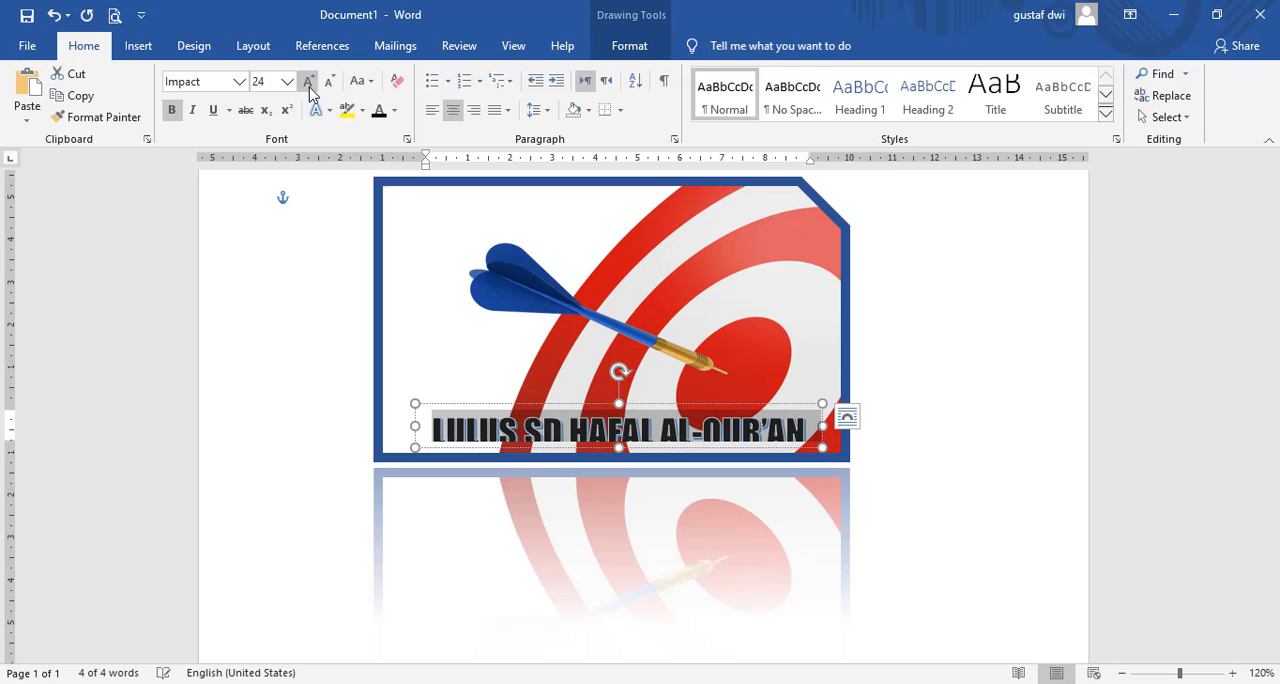
pyautogui.click(620, 395)
pyautogui.moveTo(620, 395); pyautogui.dragTo(619, 387)
pyautogui.click(930, 348)
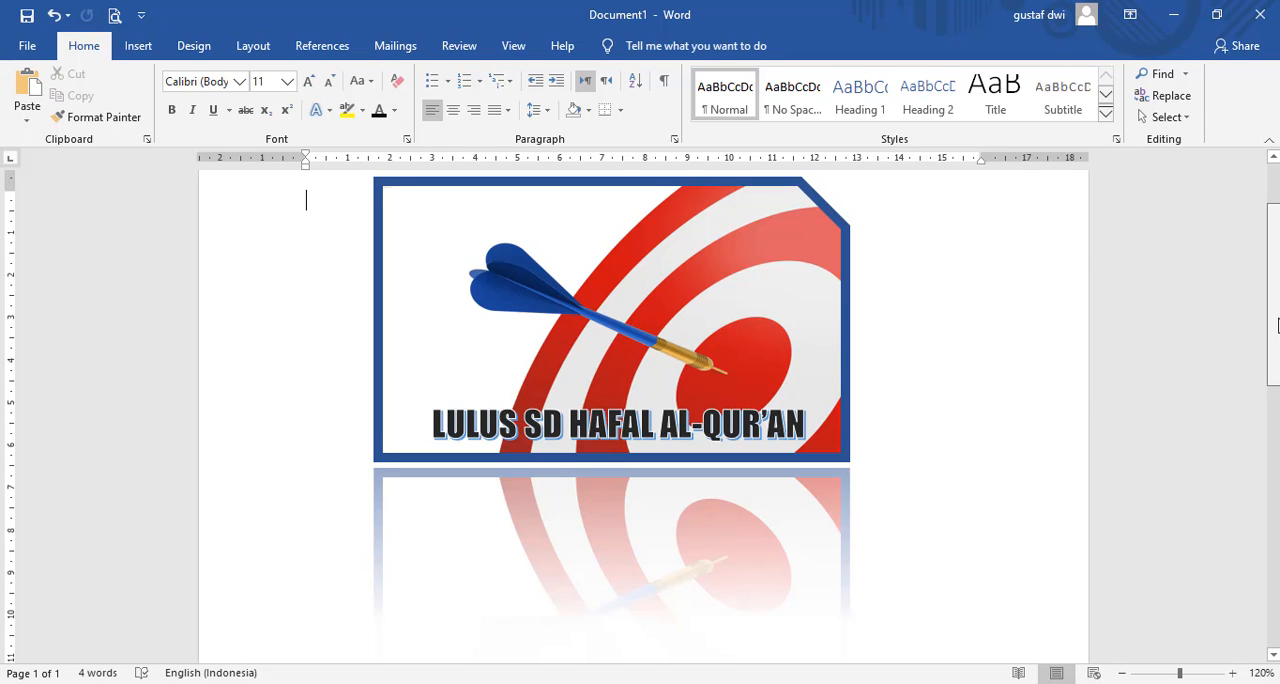
pyautogui.scroll(2, 640, 420)
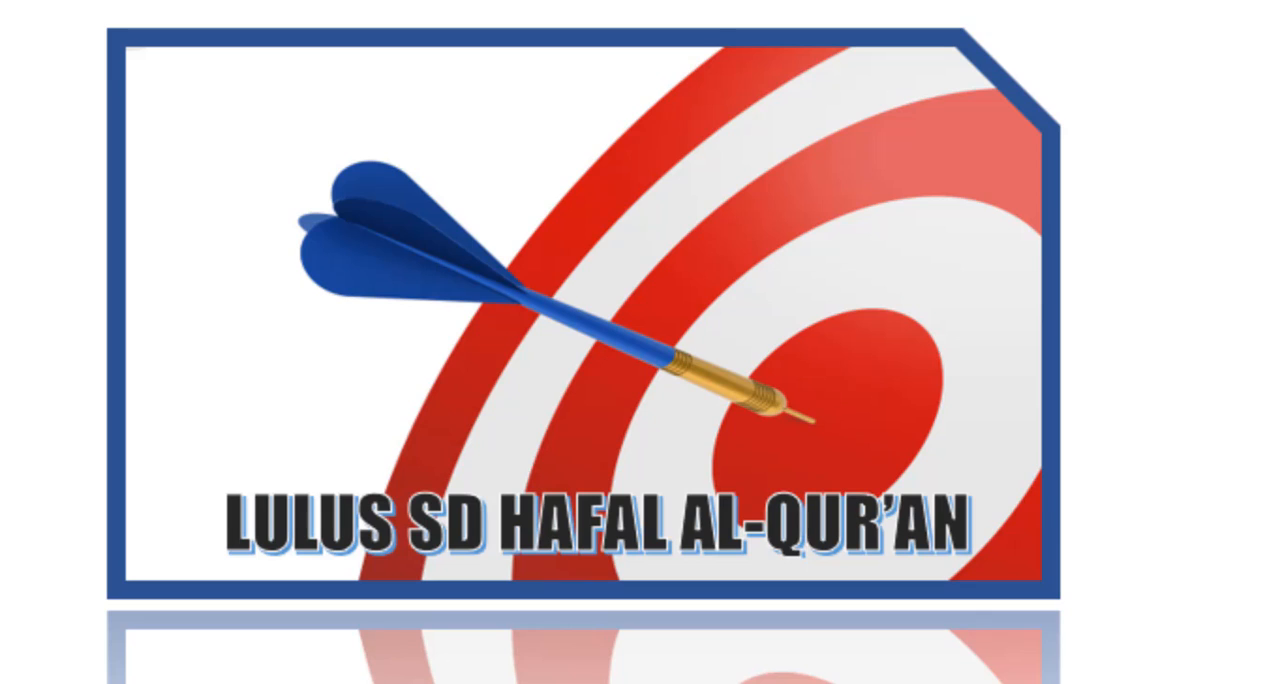
pyautogui.click(1183, 682)
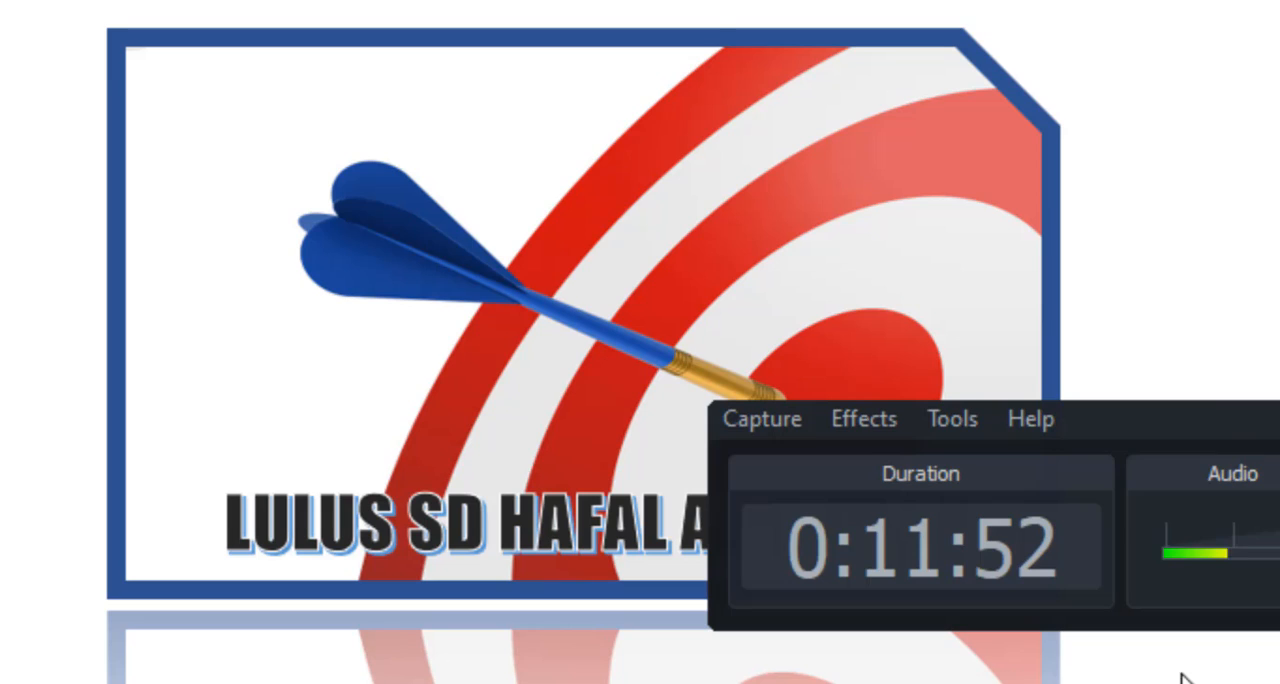